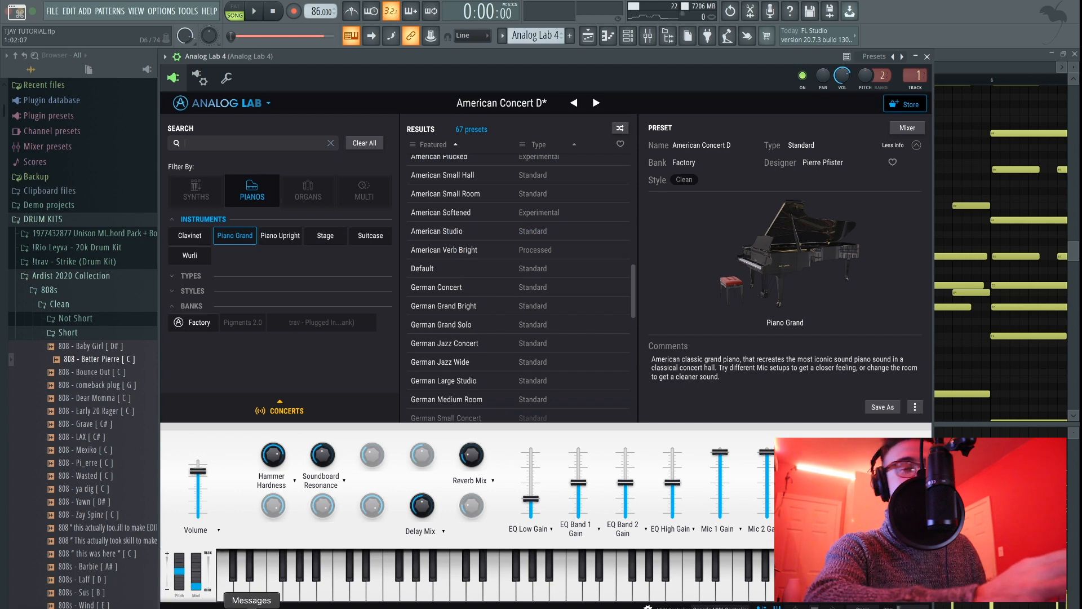
Step: Close the Analog Lab 4 instrument and the channel rack, and view the full melody in the piano roll
mouse_move(275, 458)
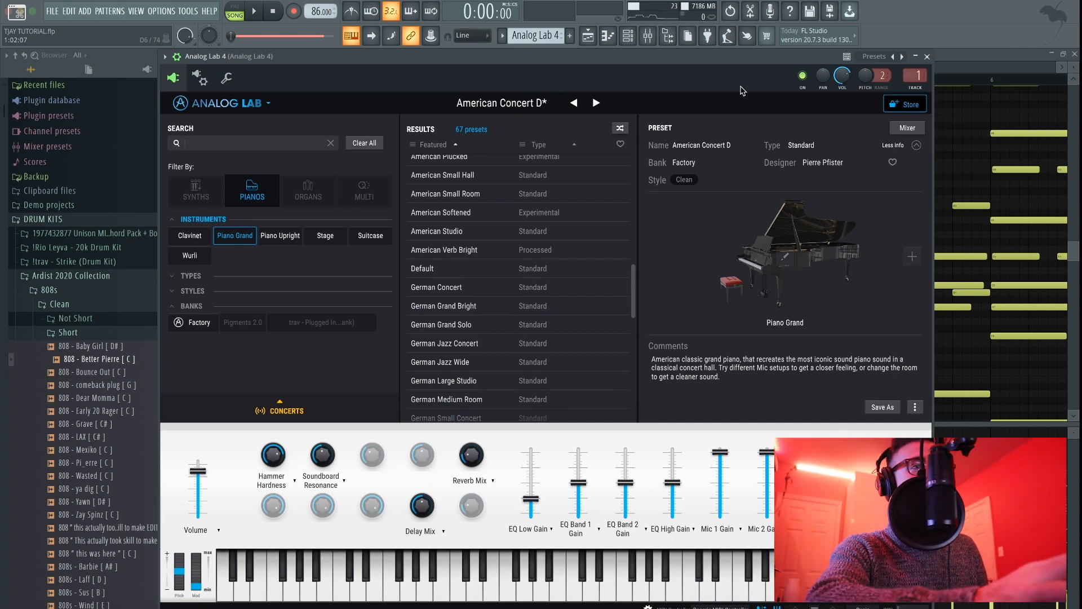
click(928, 56)
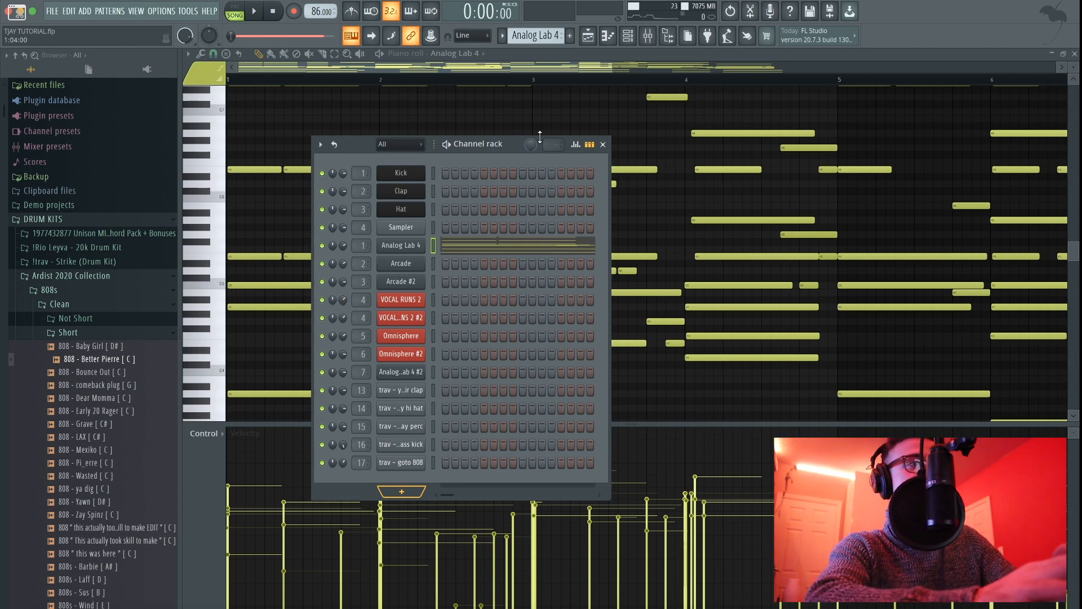
click(603, 144)
scroll(645, 382, down, 3)
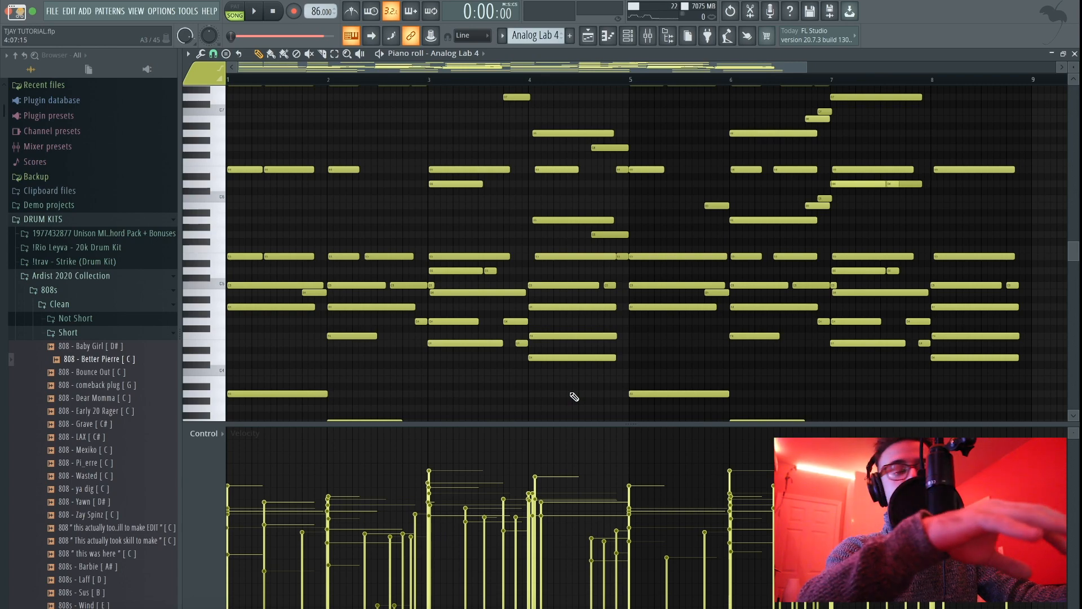
scroll(575, 396, up, 7)
scroll(575, 388, down, 3)
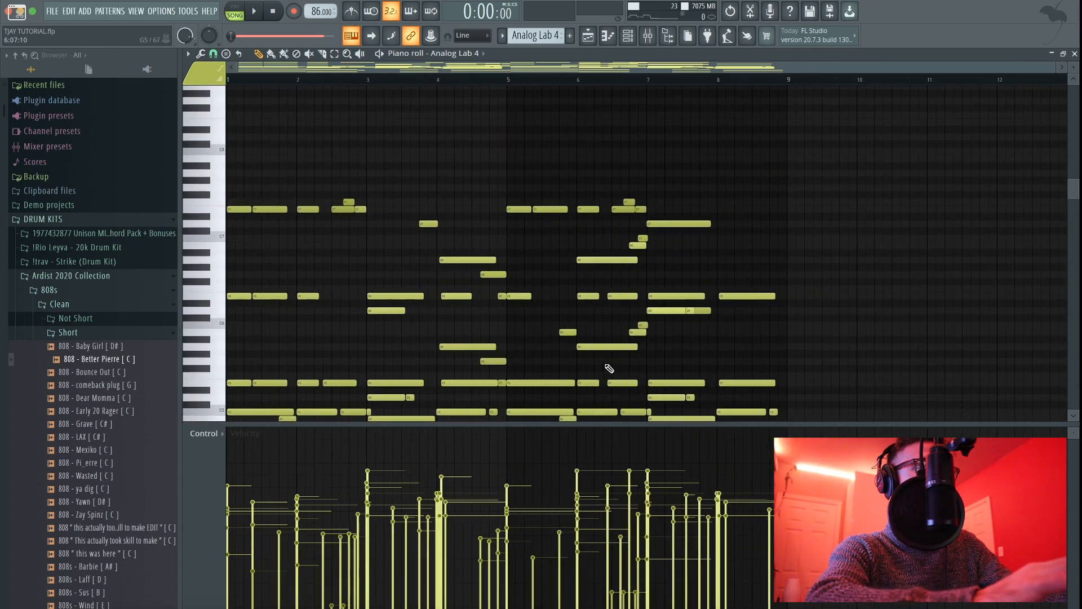
scroll(614, 374, down, 1)
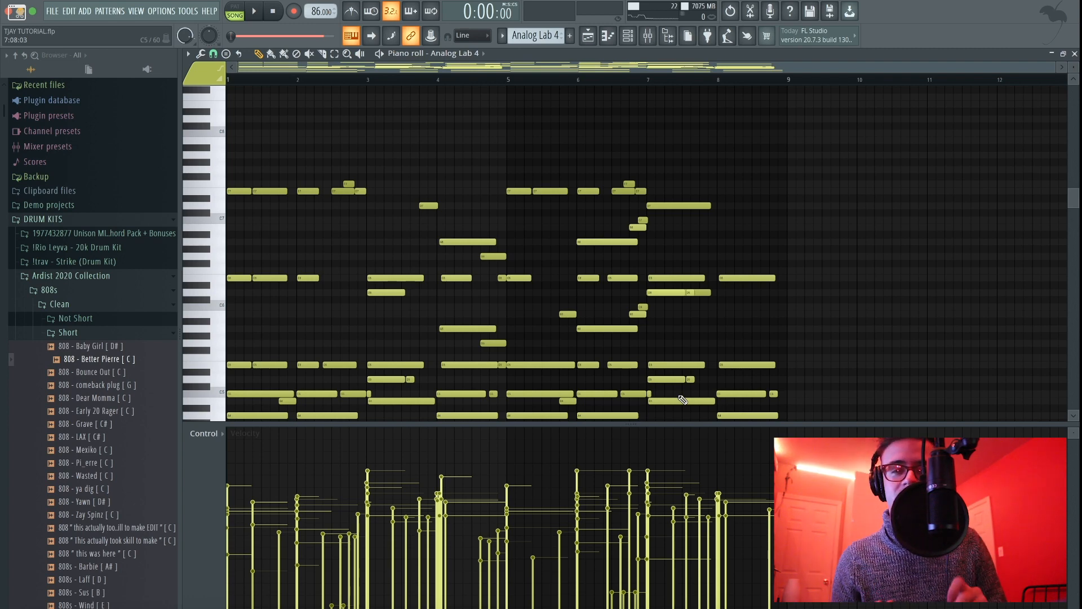
Step: Solo the Analog Lab 4 track in the mixer and start song playback
click(647, 35)
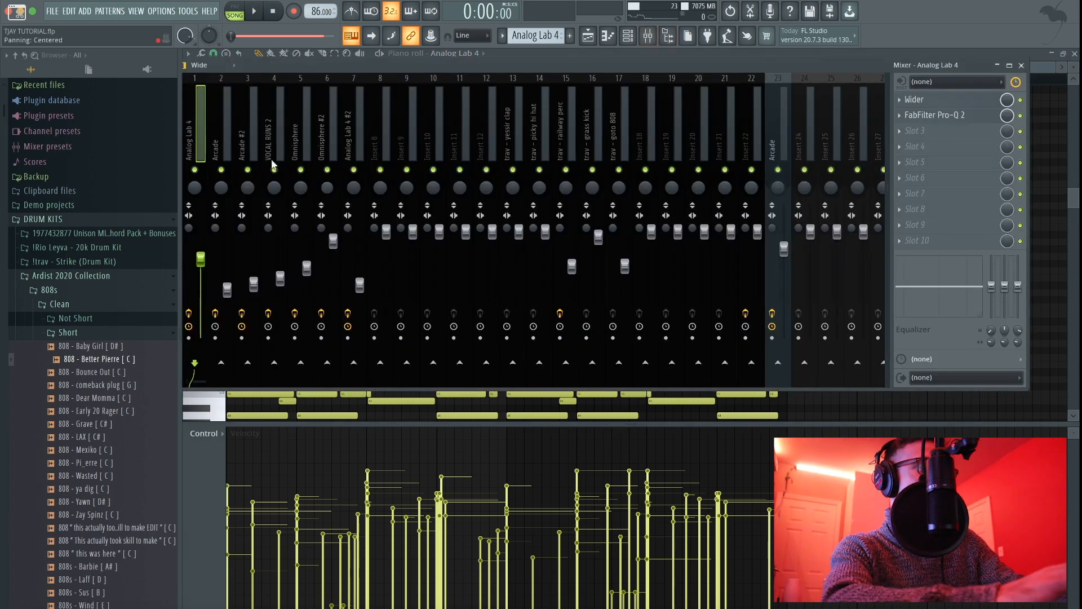
right_click(195, 169)
key(space)
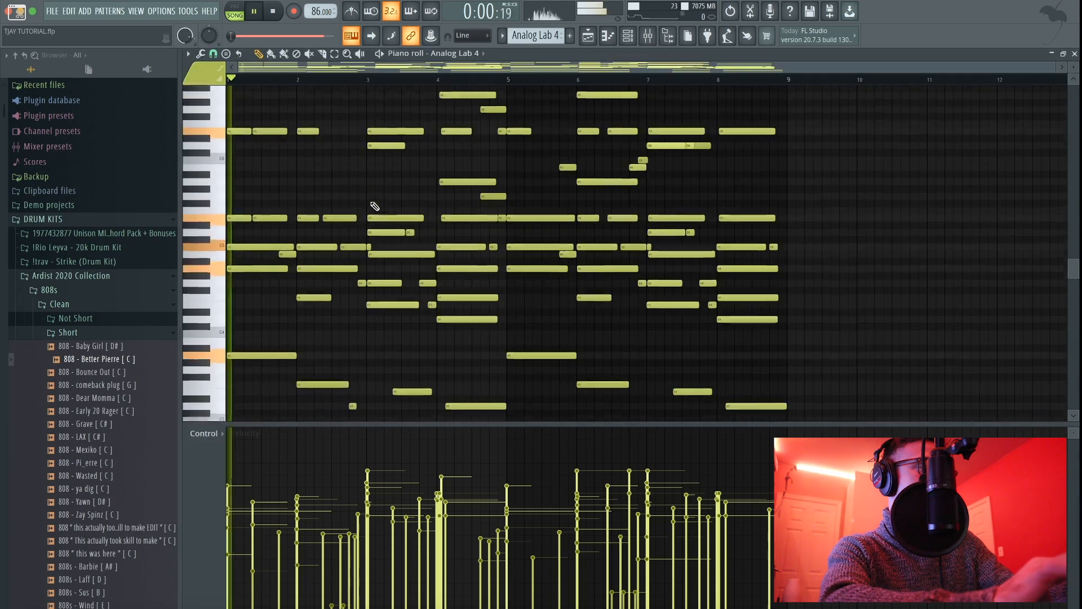
Step: Examine the high, middle and bass notes of the Analog Lab 4 part while it plays, and stop playback
scroll(375, 205, up, 1)
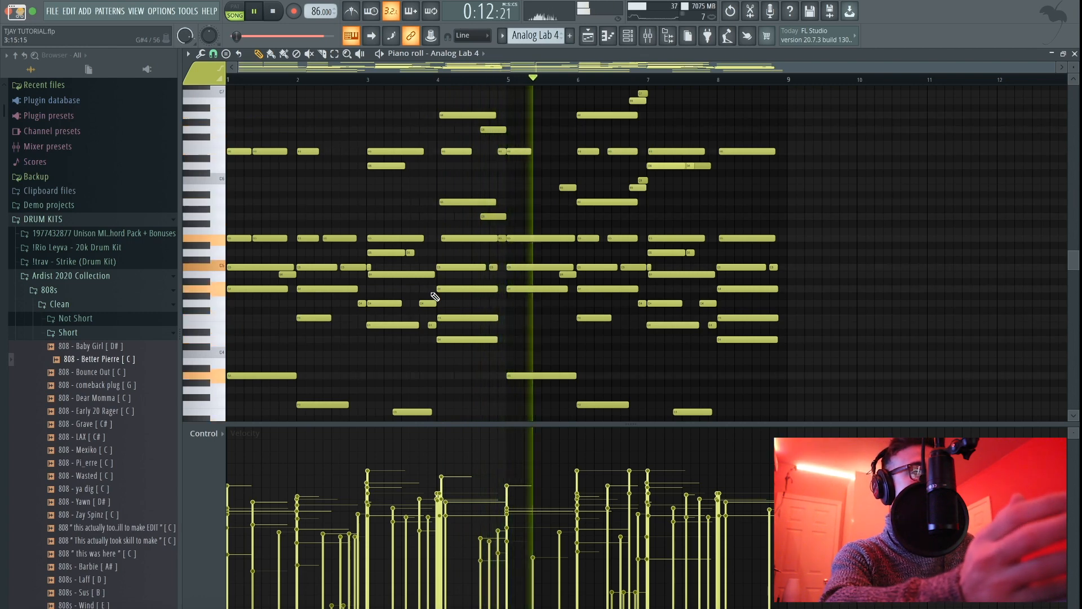
scroll(474, 307, up, 3)
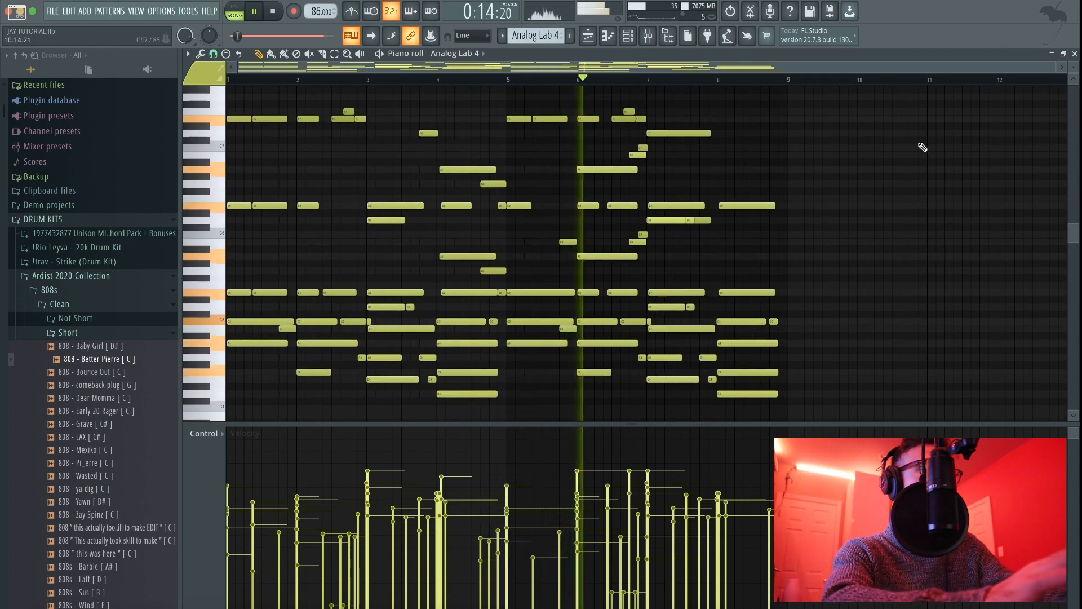
scroll(920, 150, down, 2)
drag(1073, 67, 1073, 70)
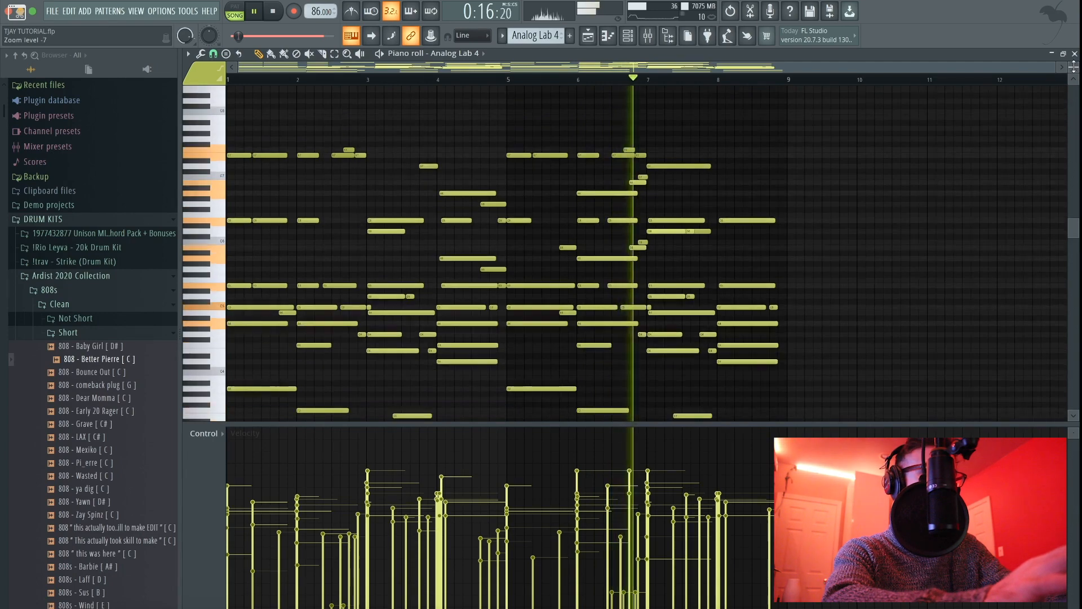
scroll(949, 271, down, 3)
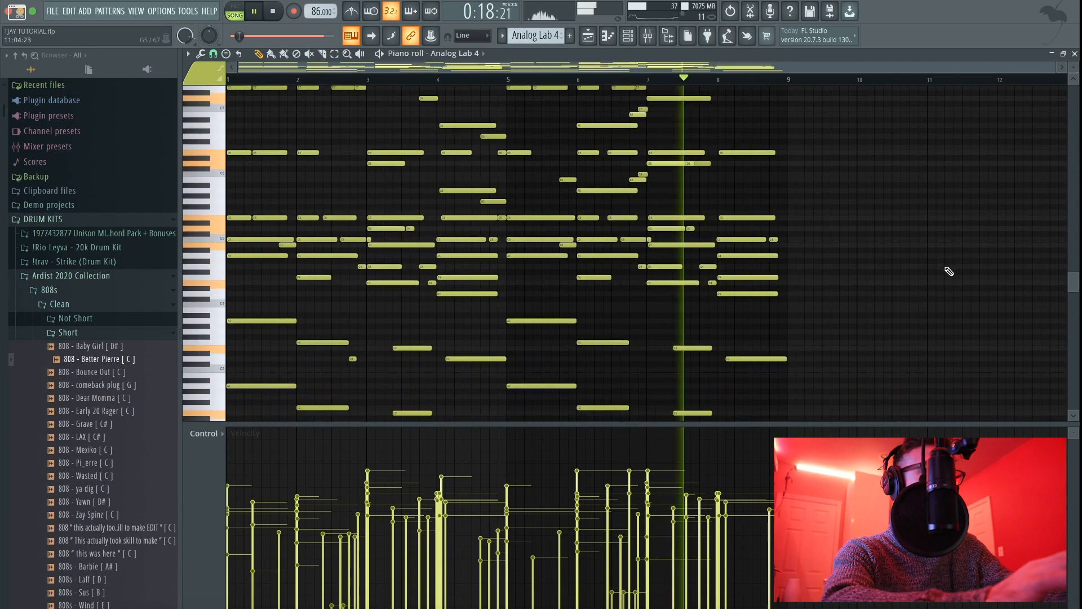
scroll(949, 271, down, 3)
scroll(949, 271, down, 1)
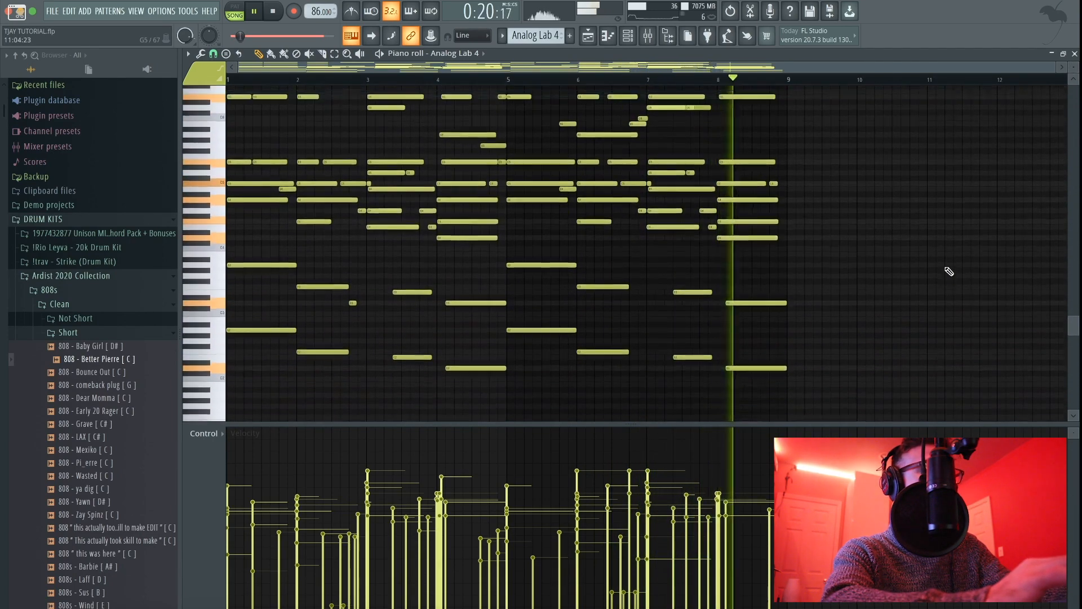
scroll(949, 271, up, 1)
key(space)
Step: Adjust the low cut of FabFilter Pro-Q 2 on the Analog Lab 4 mixer track to about 196 Hz during playback
click(649, 37)
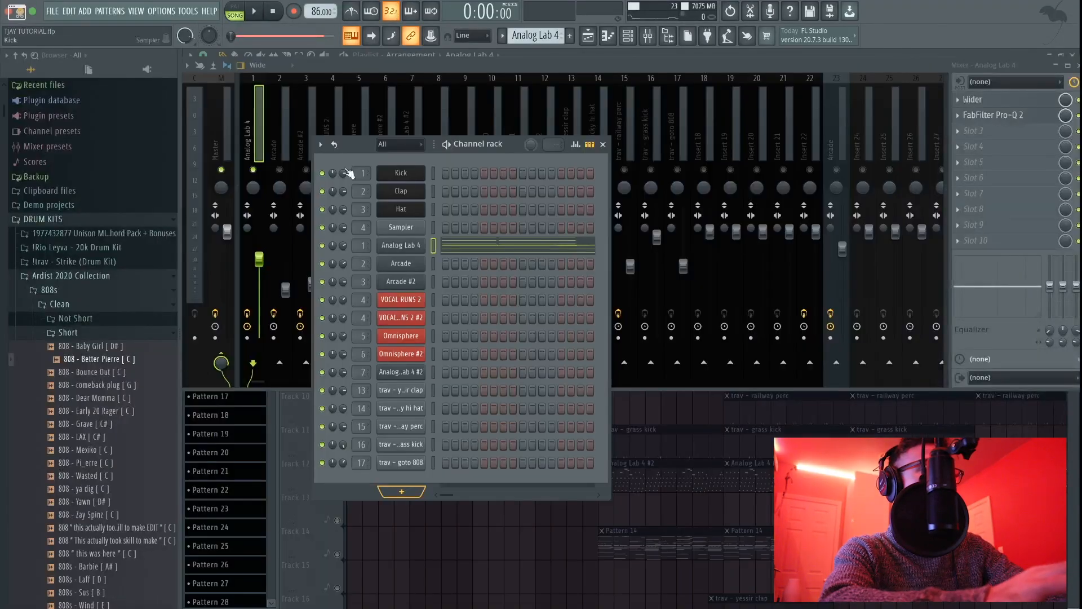
click(239, 114)
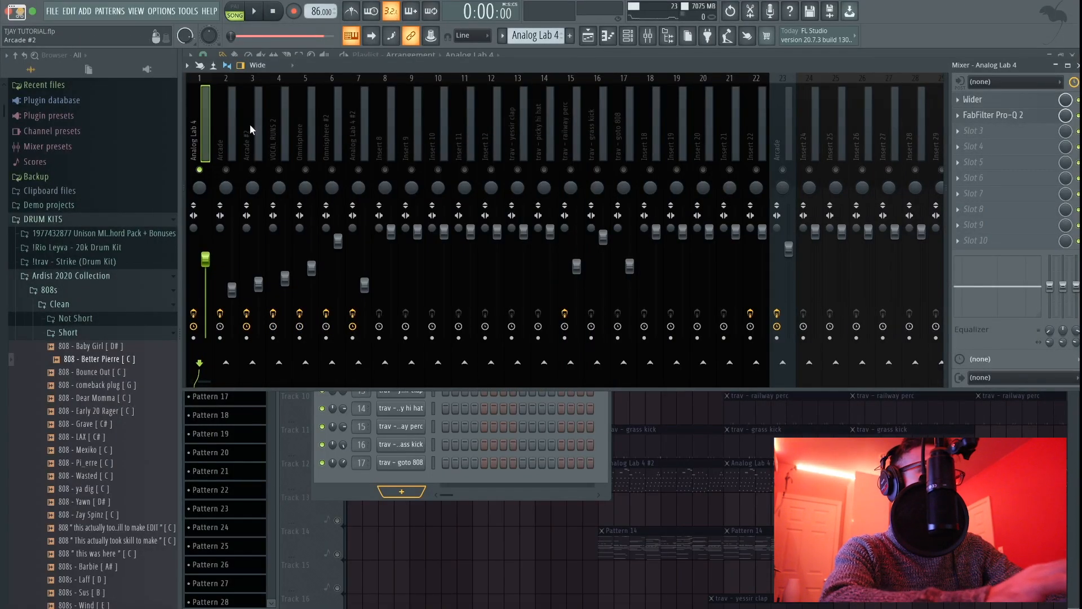
click(185, 137)
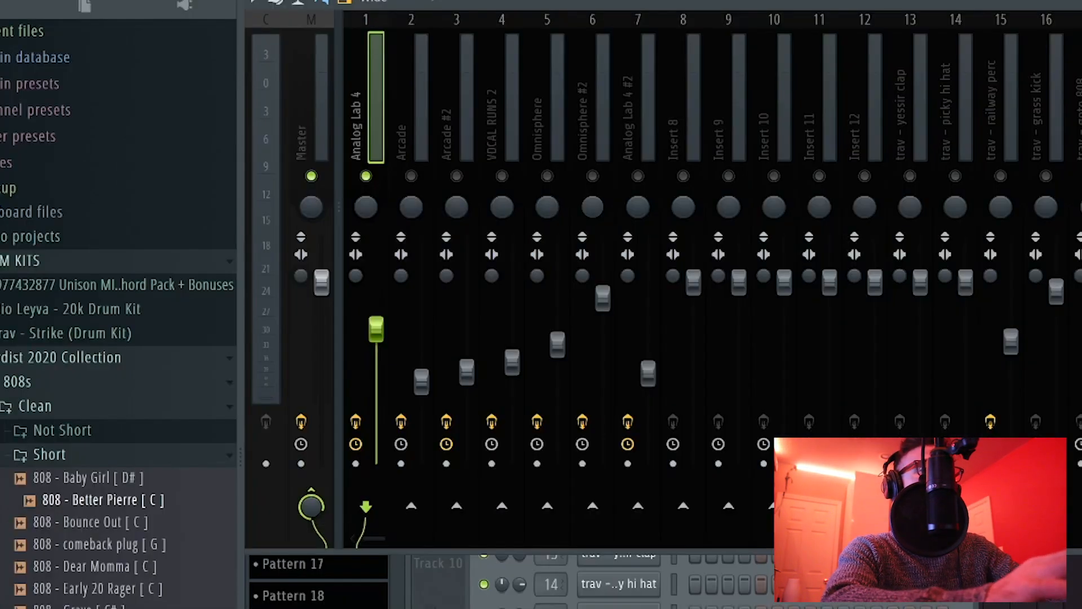
click(993, 115)
key(space)
drag(444, 299, 392, 260)
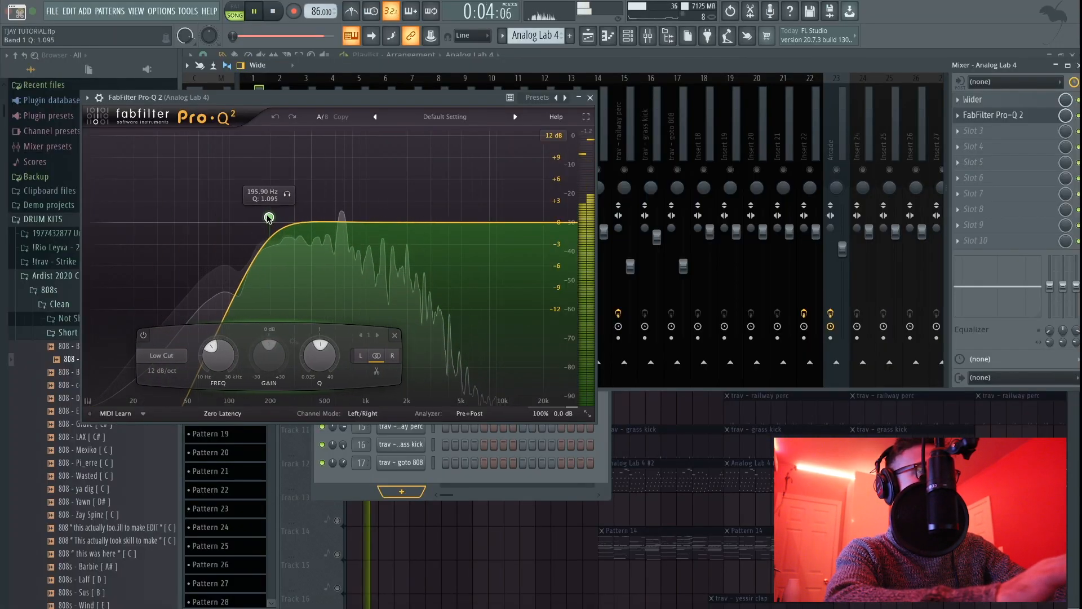
drag(269, 218, 273, 220)
key(space)
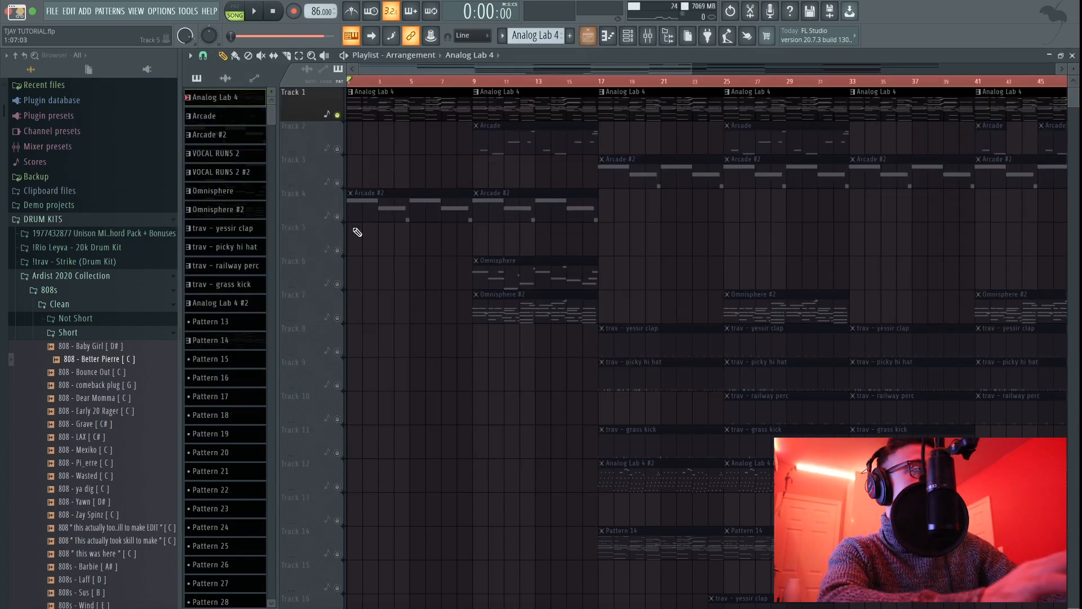
Step: Solo playlist Track 4 with the Arcade #2 clips, select bars 1 to 8 as the loop and play it
click(332, 213)
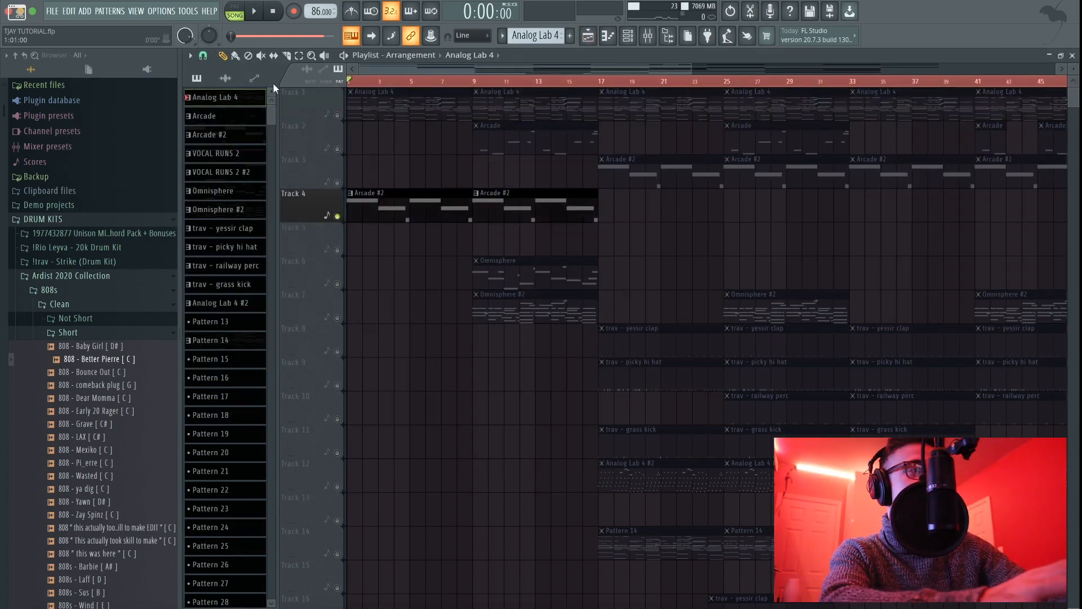
click(475, 81)
drag(474, 80, 149, 108)
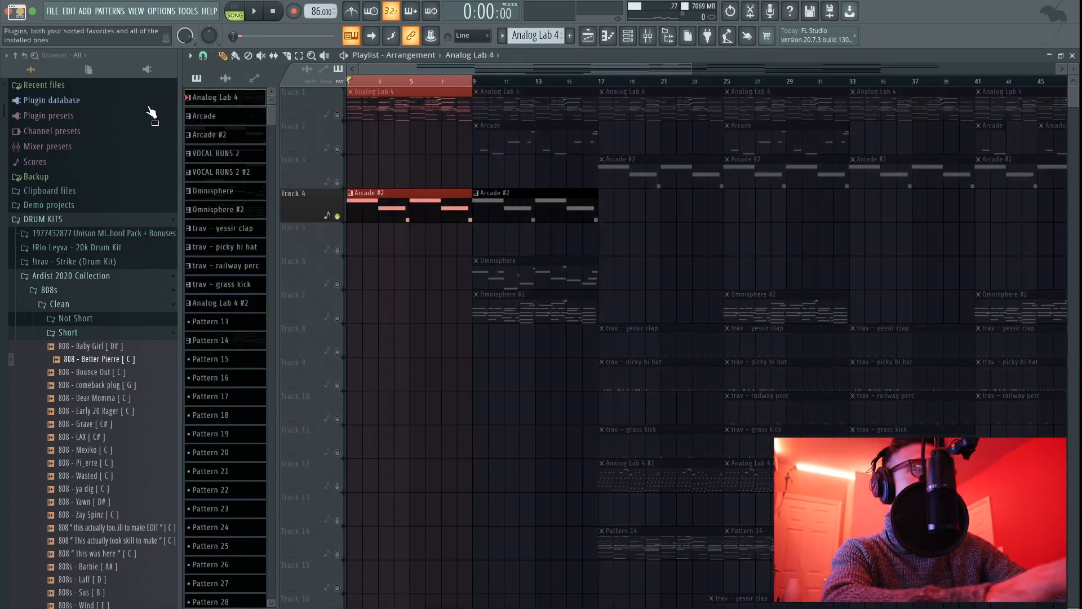
key(space)
Step: Listen to the soloed Arcade #2 part while viewing its playlist clip and its mixer track
key(F9)
click(627, 38)
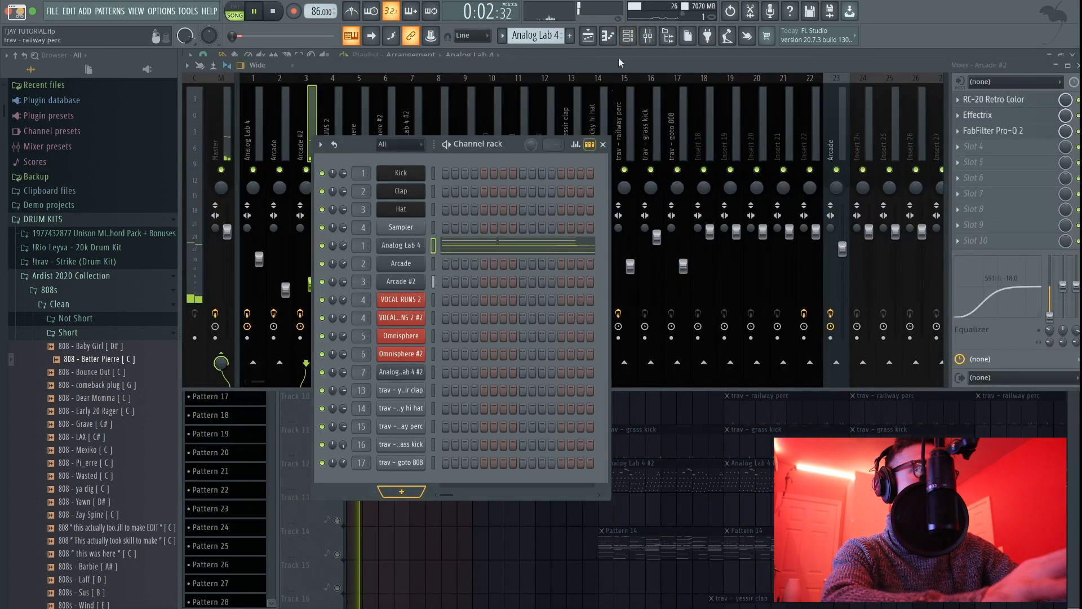
click(588, 35)
scroll(411, 222, up, 2)
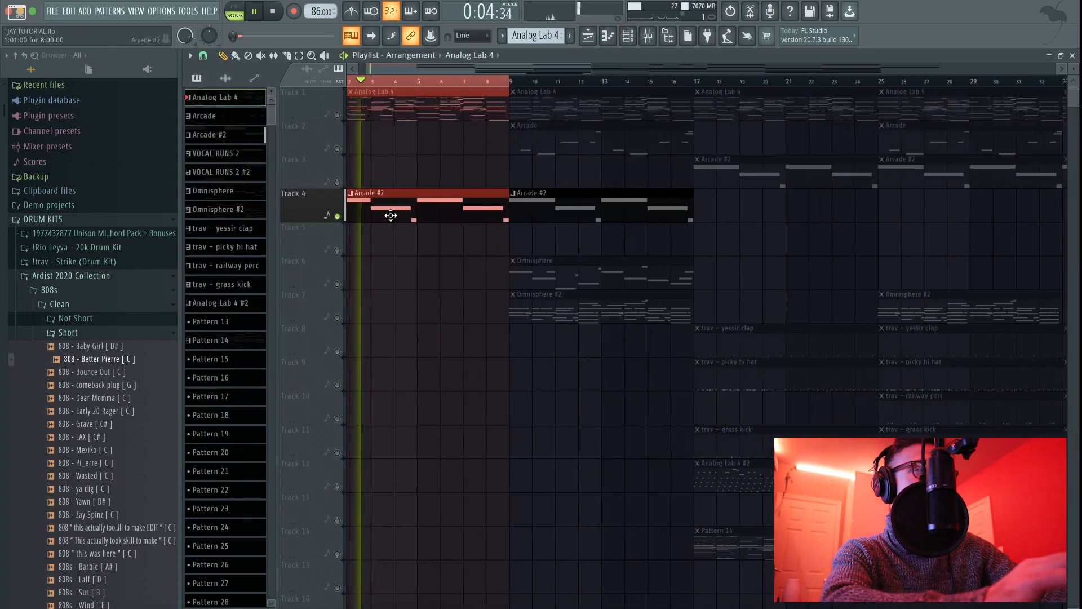
click(647, 36)
key(space)
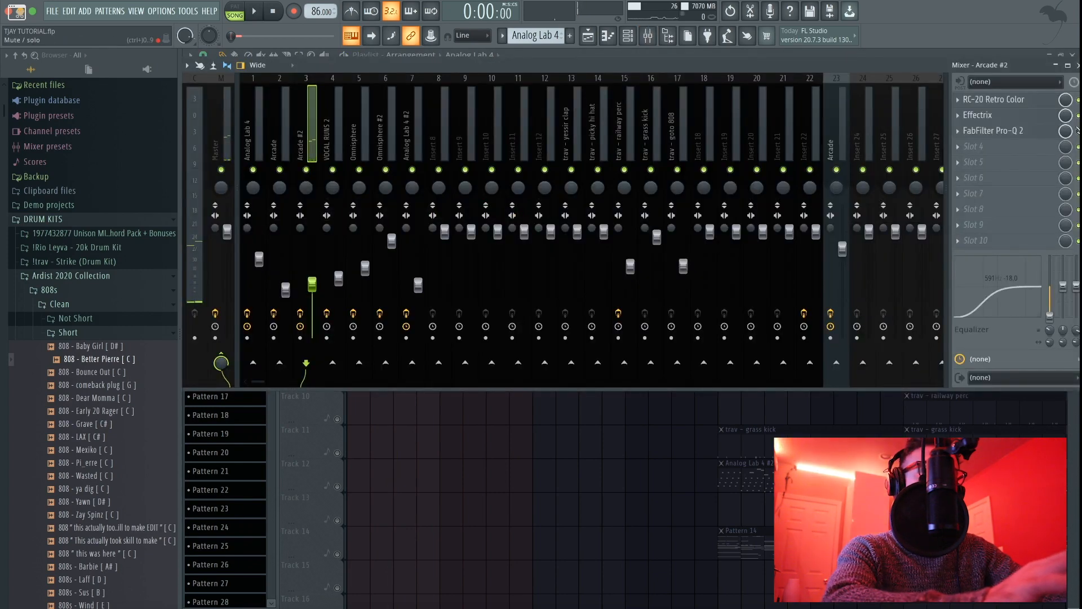
key(space)
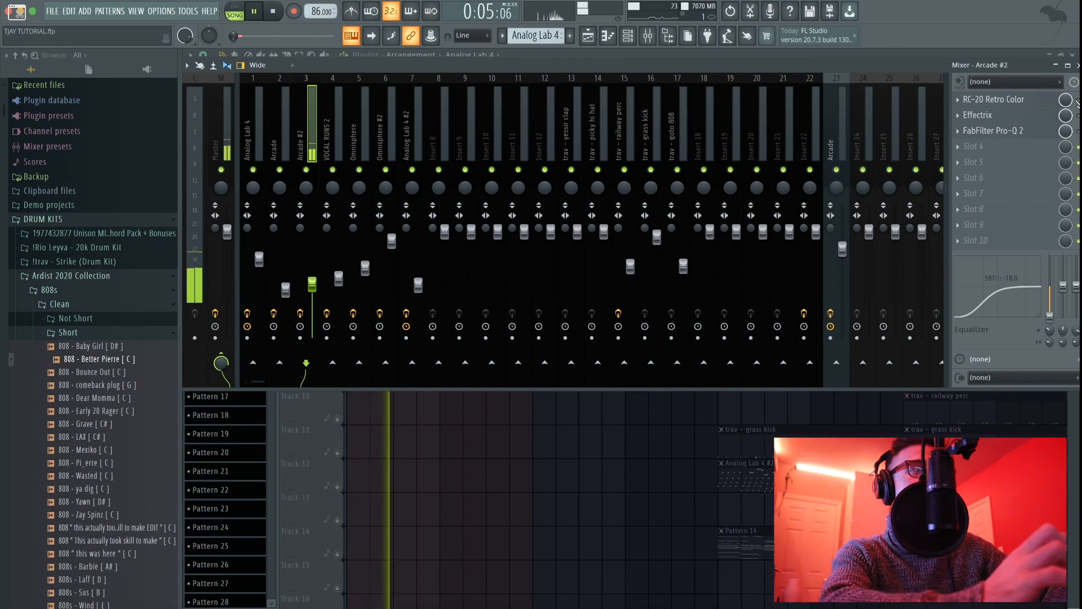
key(space)
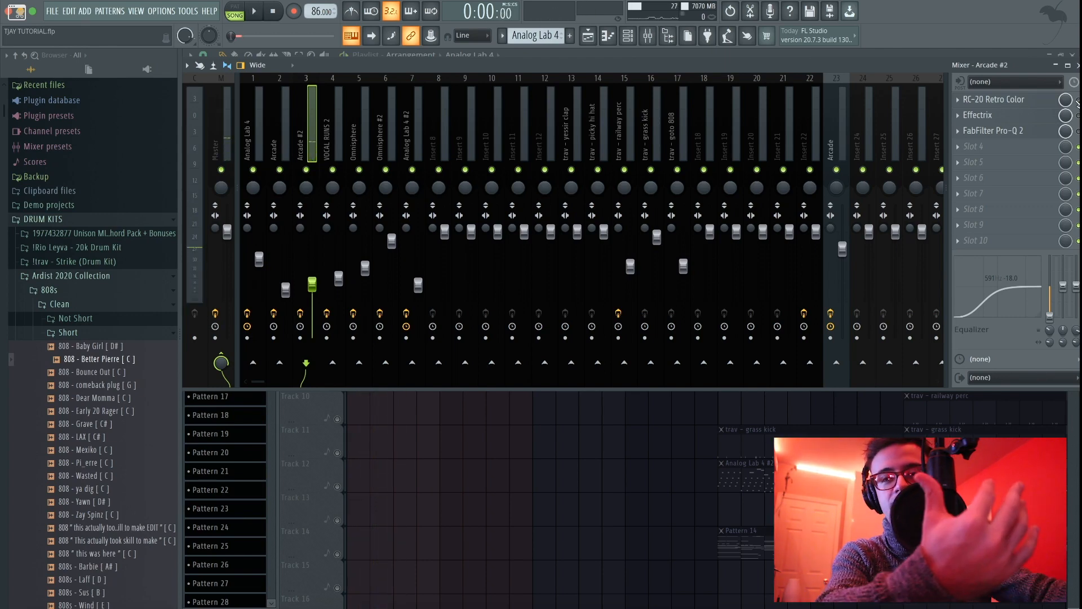
Step: Unmute playlist Track 1 and play the Analog Lab 4 and Arcade #2 parts together
click(589, 32)
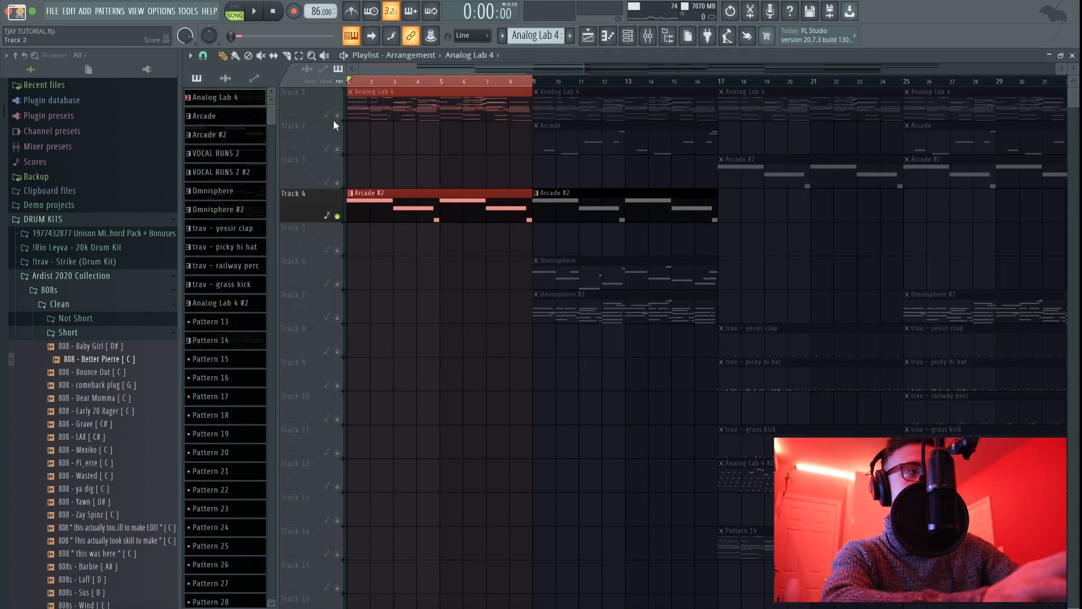
click(337, 116)
key(space)
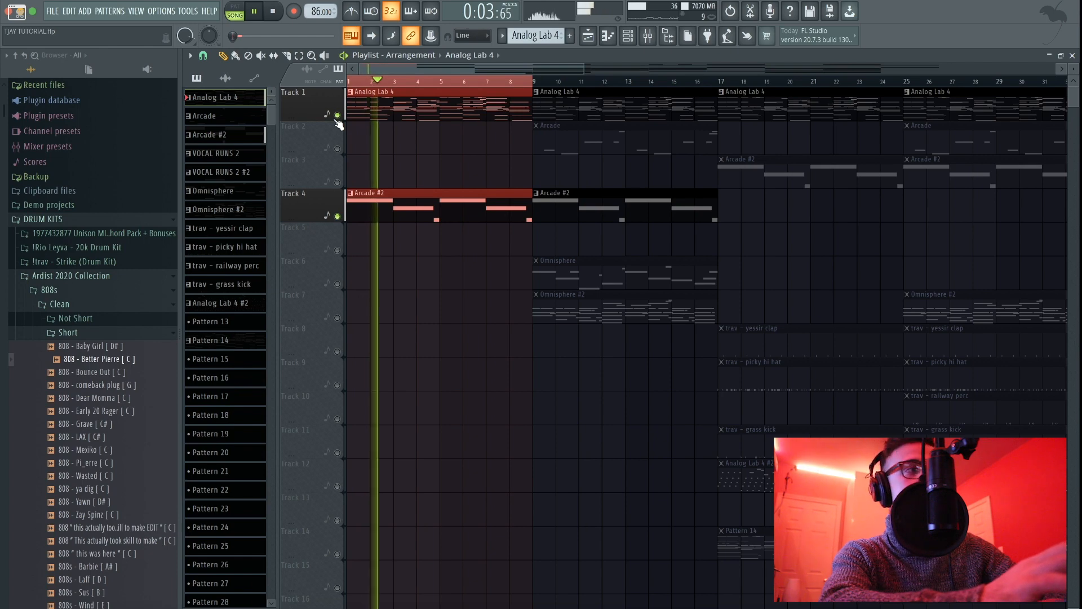
key(space)
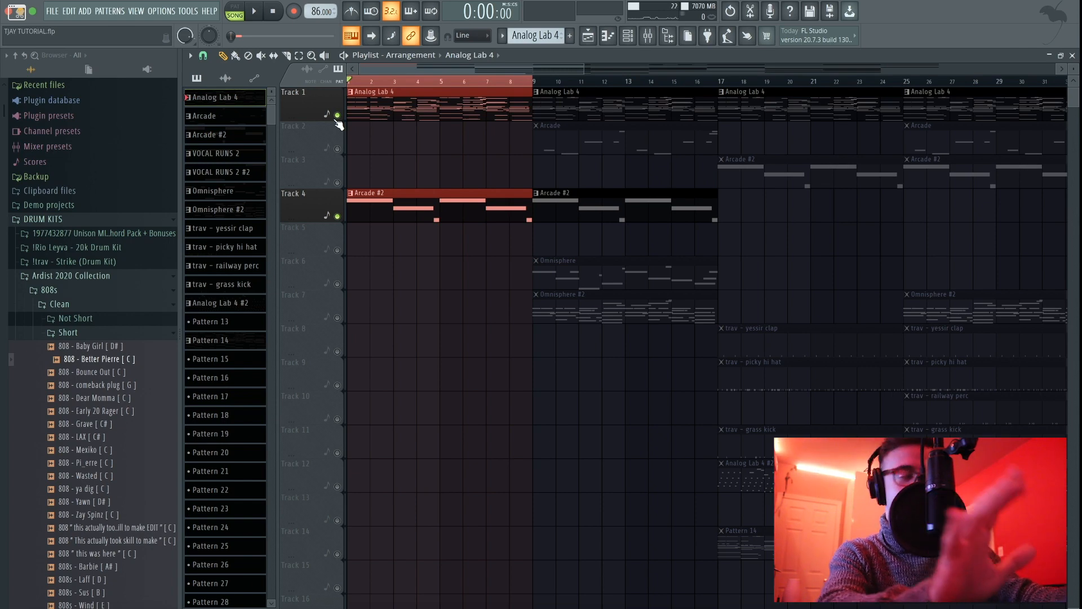
Step: Inspect the RC-20 Retro Color and Effectrix effects on the Arcade #2 mixer track and play the loop with them
click(647, 36)
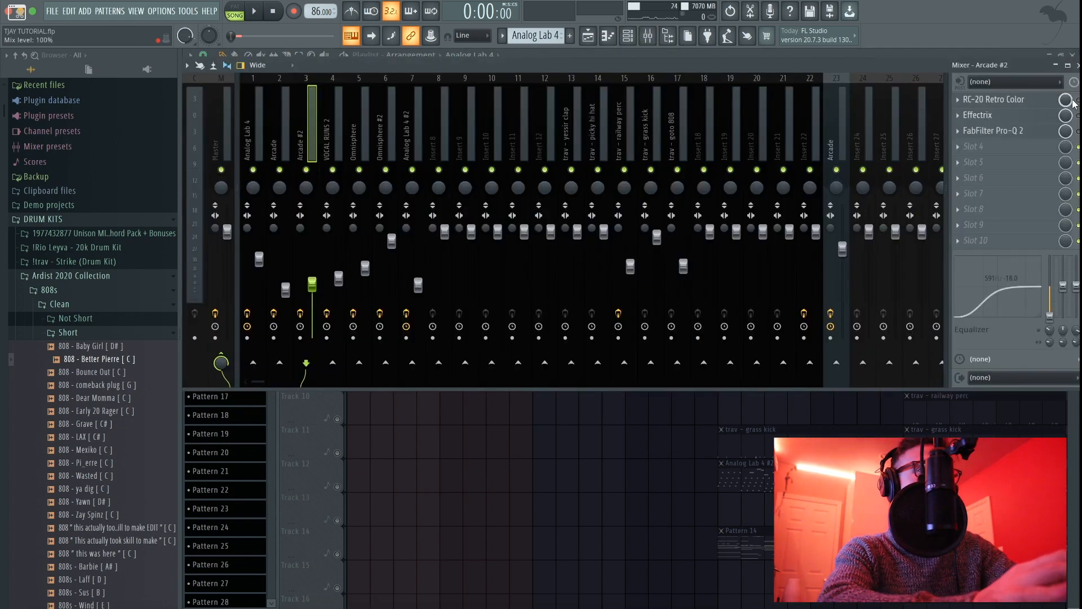
click(1038, 103)
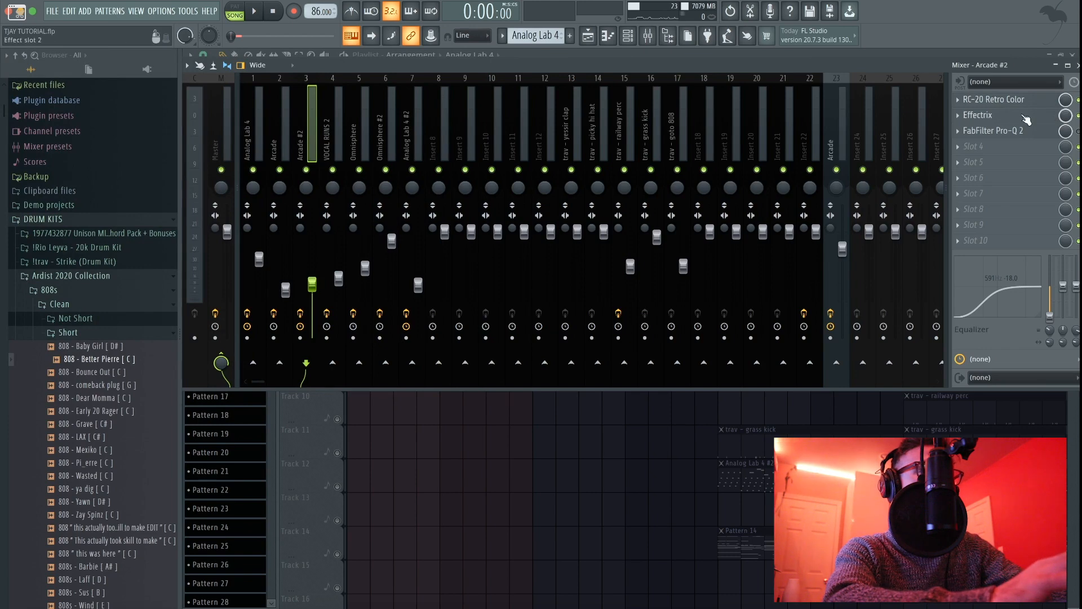
click(1024, 116)
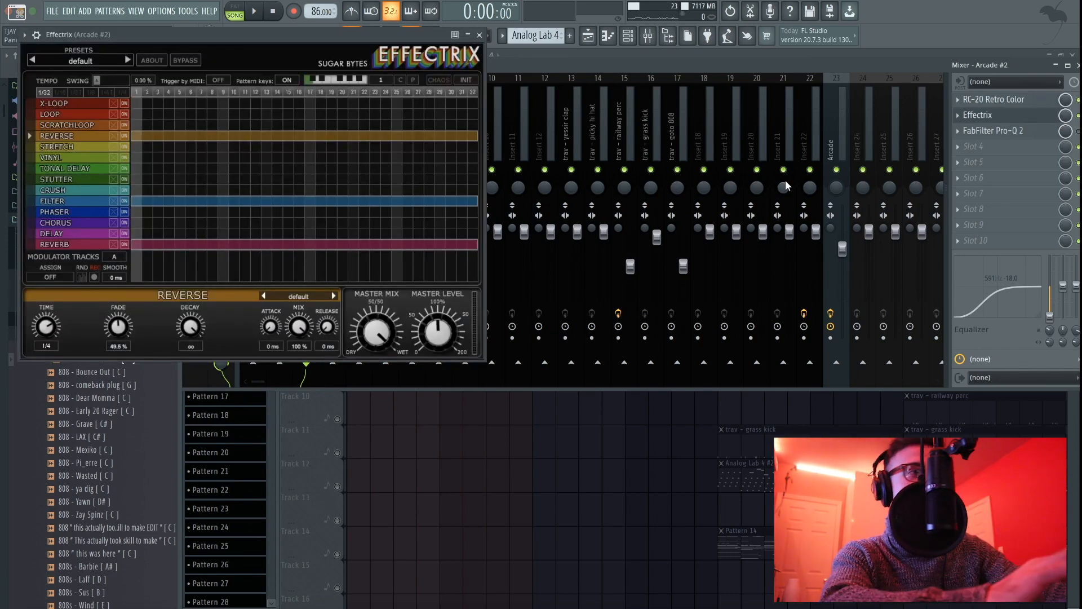
click(991, 116)
key(space)
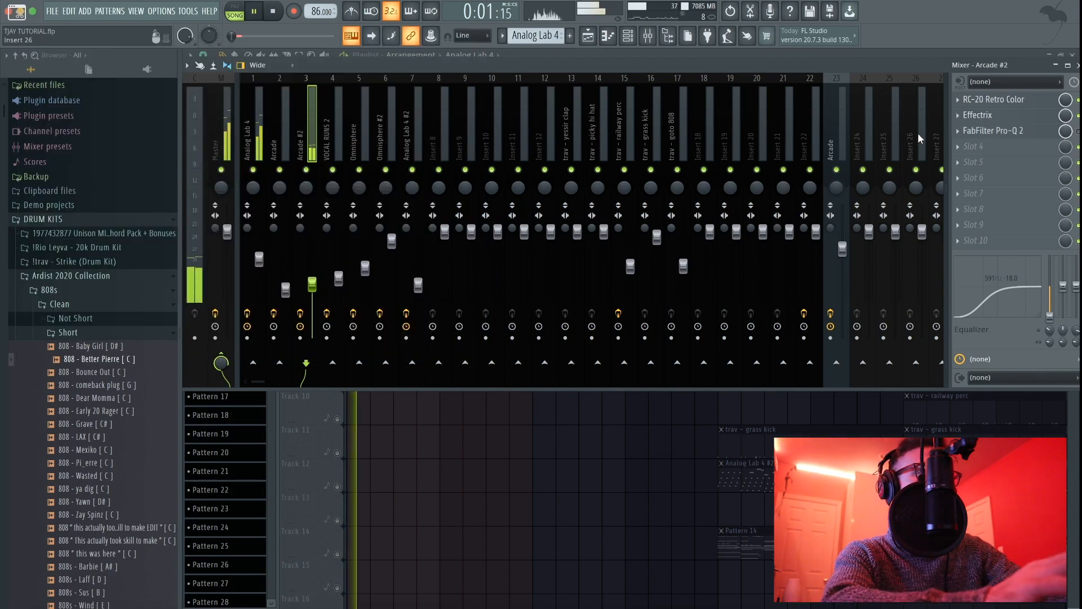
click(1003, 118)
key(space)
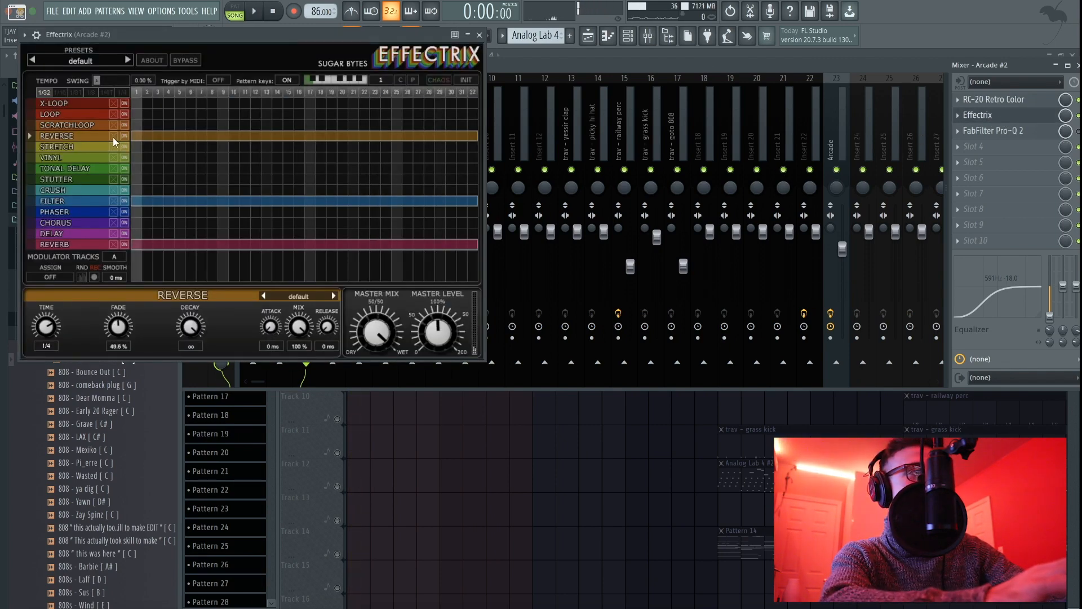
Step: Clear the Reverse row in the Effectrix sequencer and play the loop without the effect
click(113, 137)
key(space)
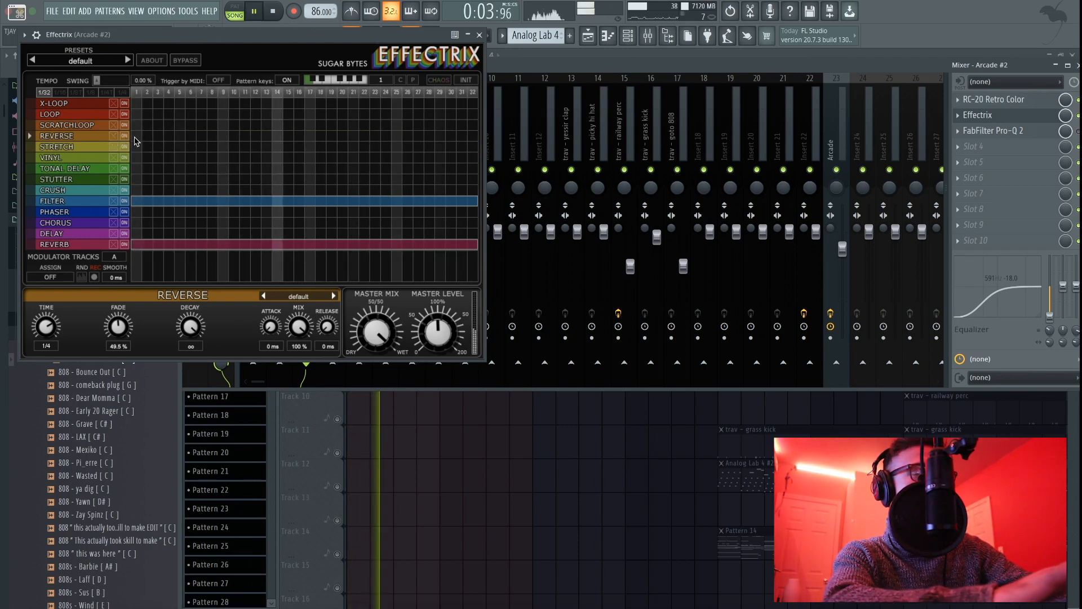
key(space)
Step: Fill the Reverse row across all 32 steps of the Effectrix sequencer and play the loop again
drag(136, 136, 683, 155)
key(space)
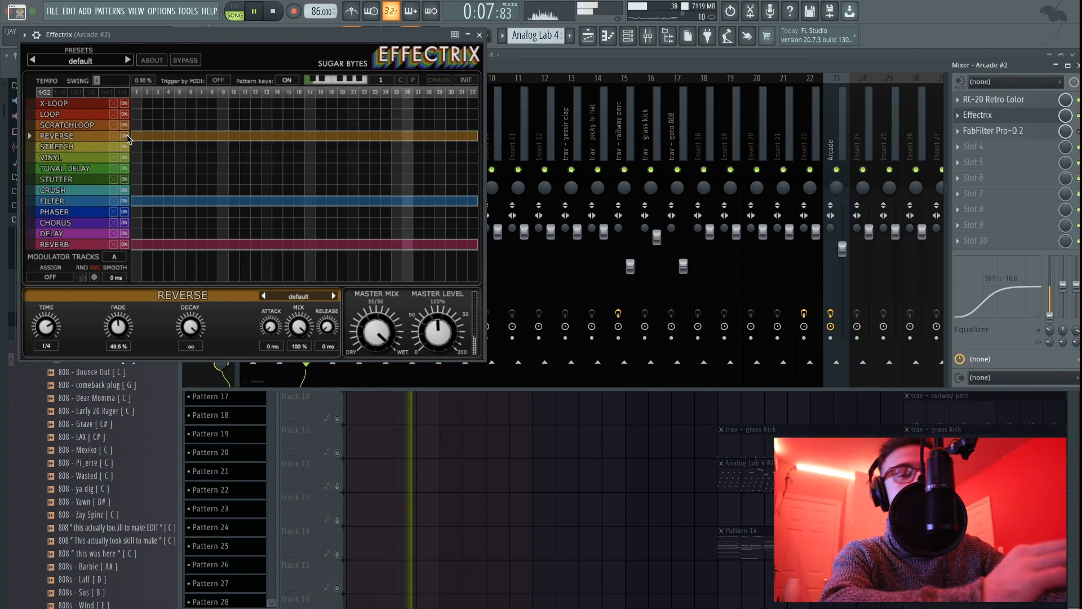
key(space)
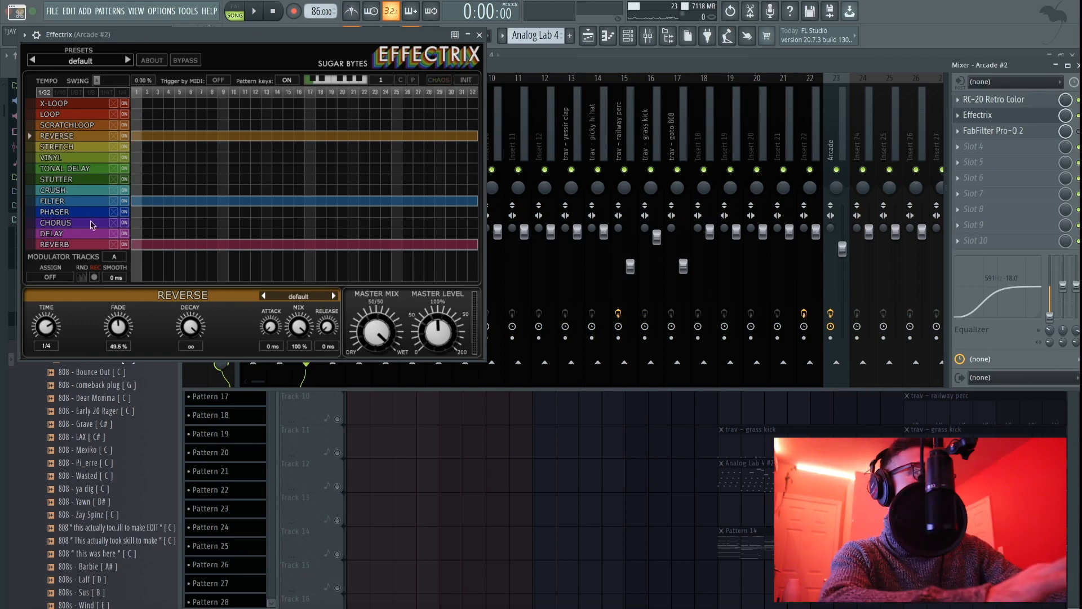
Step: Show the Filter settings in Effectrix on the Arcade #2 track and play the loop with the effects active
click(88, 202)
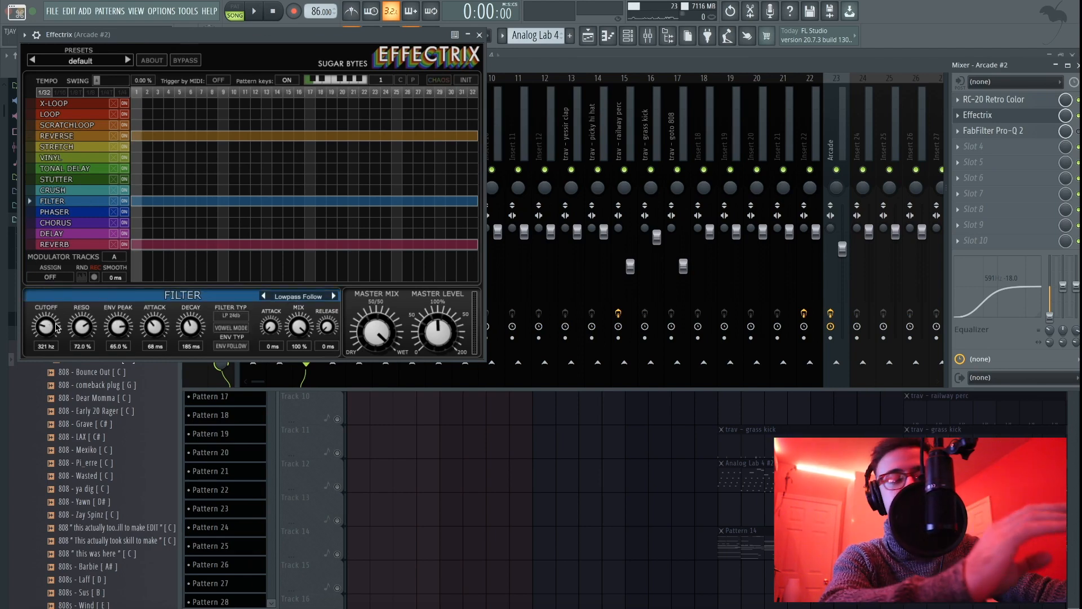
key(space)
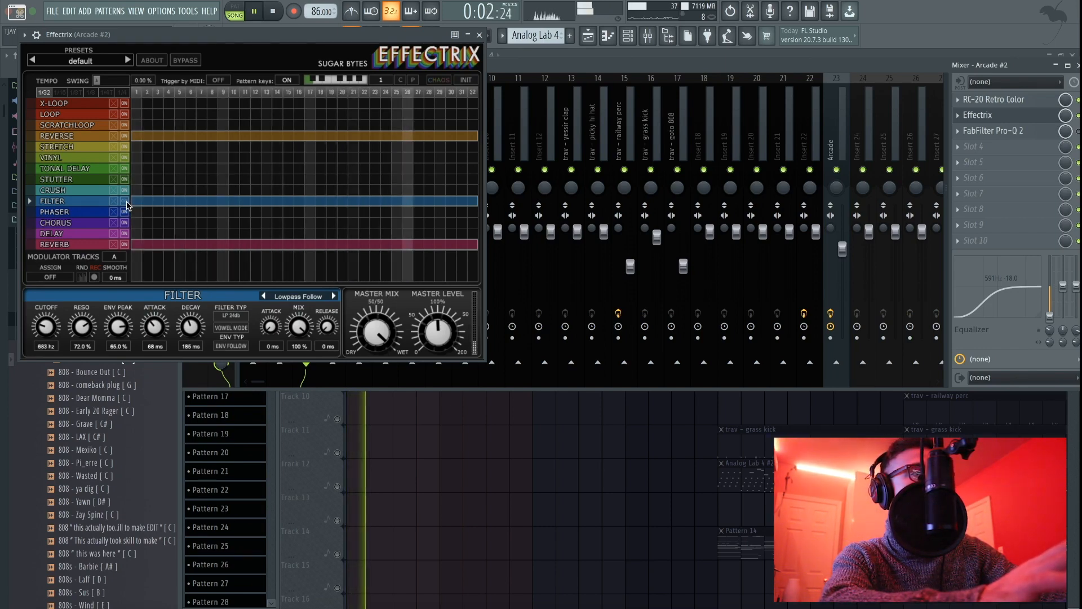
key(space)
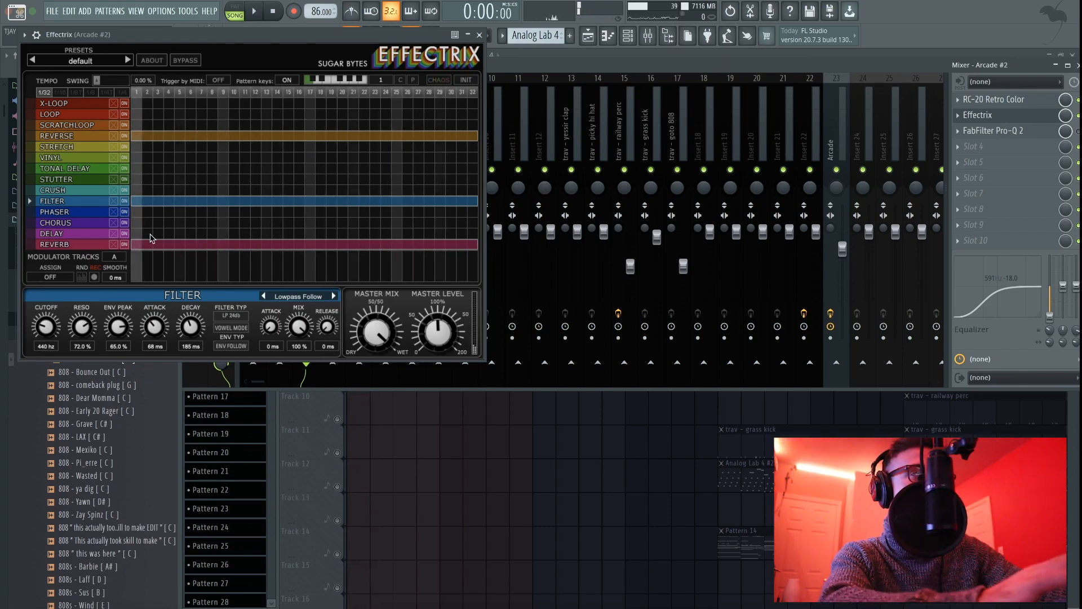
key(space)
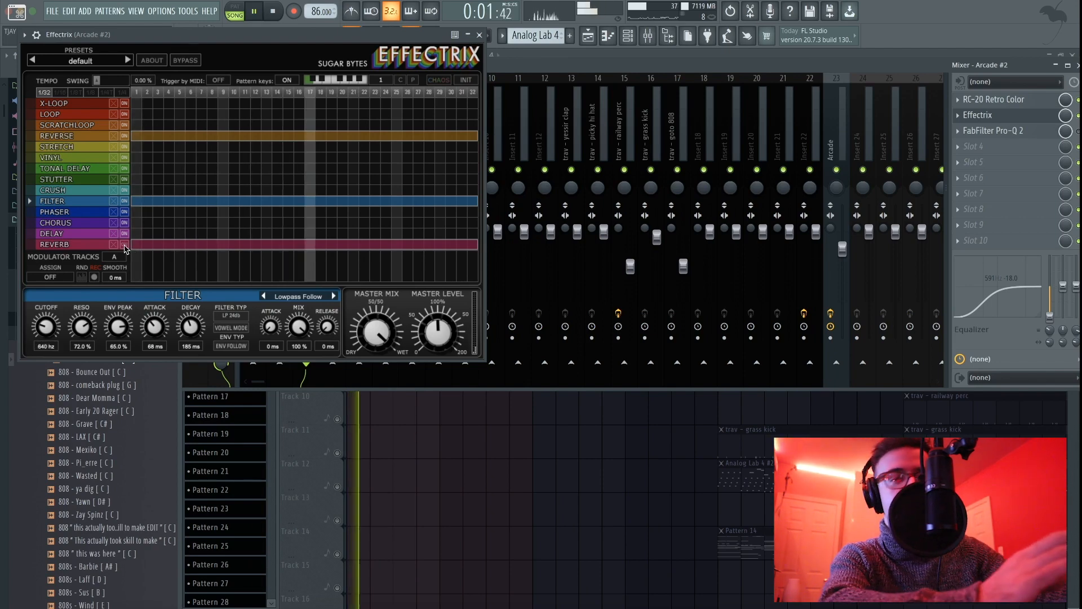
key(space)
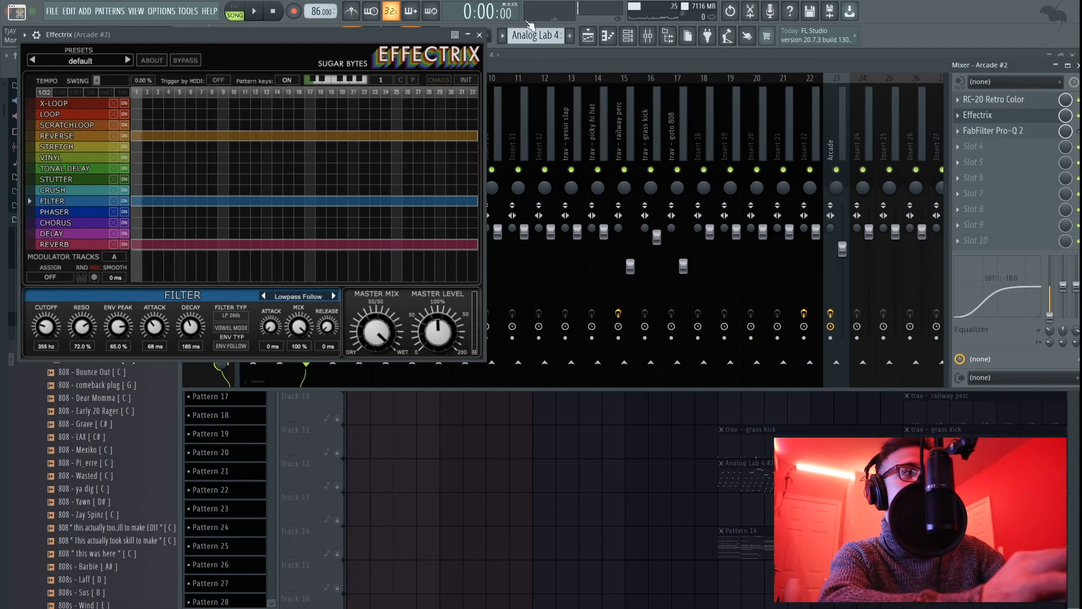
click(480, 36)
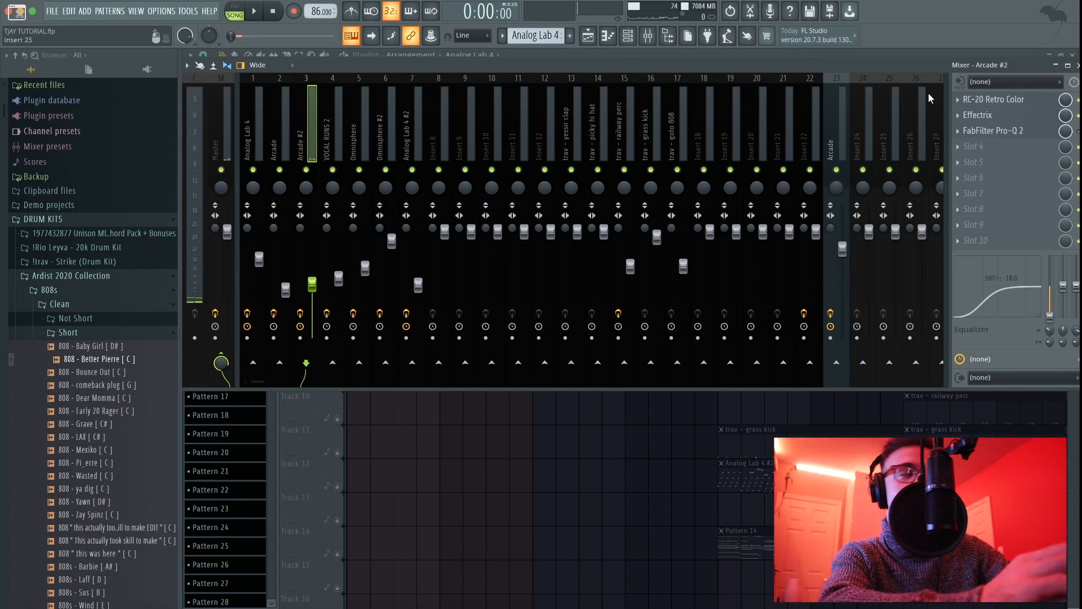
Step: Play the loop and inspect the low-cut band of FabFilter Pro-Q 2 on the Arcade #2 mixer track
key(space)
click(992, 130)
mouse_move(267, 201)
mouse_down()
mouse_move(304, 180)
mouse_move(264, 200)
mouse_up()
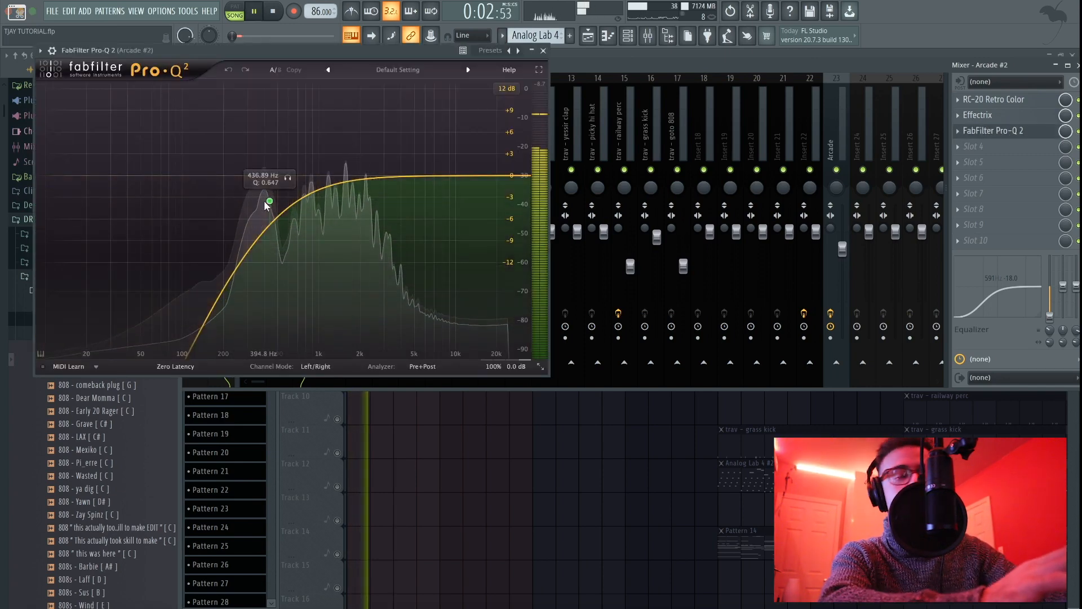
key(space)
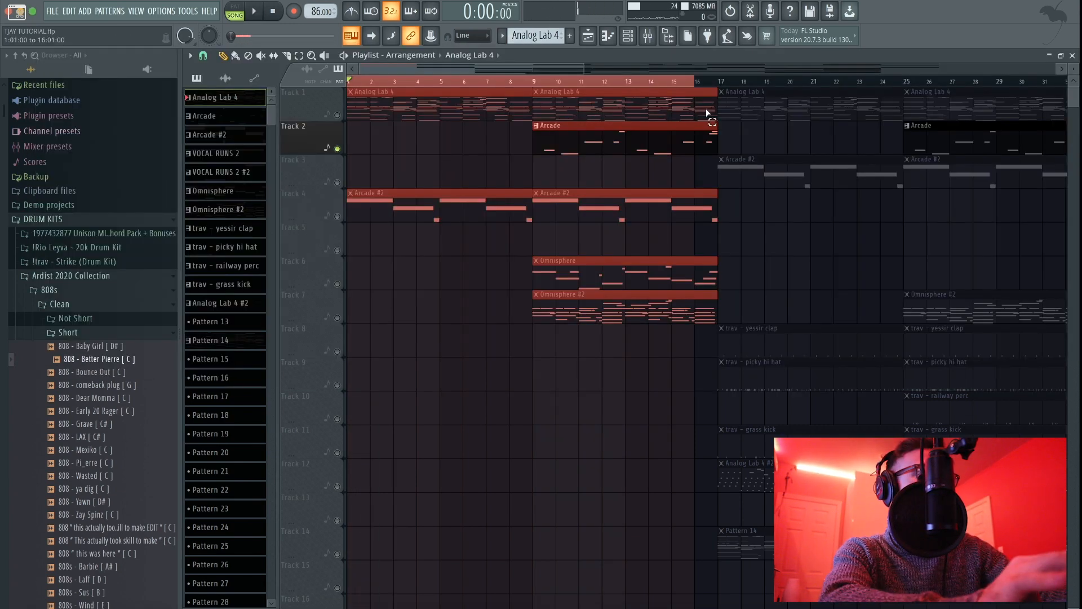
Step: Select bars 9 to 16 in the playlist for looping and inspect Effectrix on the Arcade mixer track
drag(706, 111, 721, 113)
drag(356, 81, 527, 113)
click(648, 36)
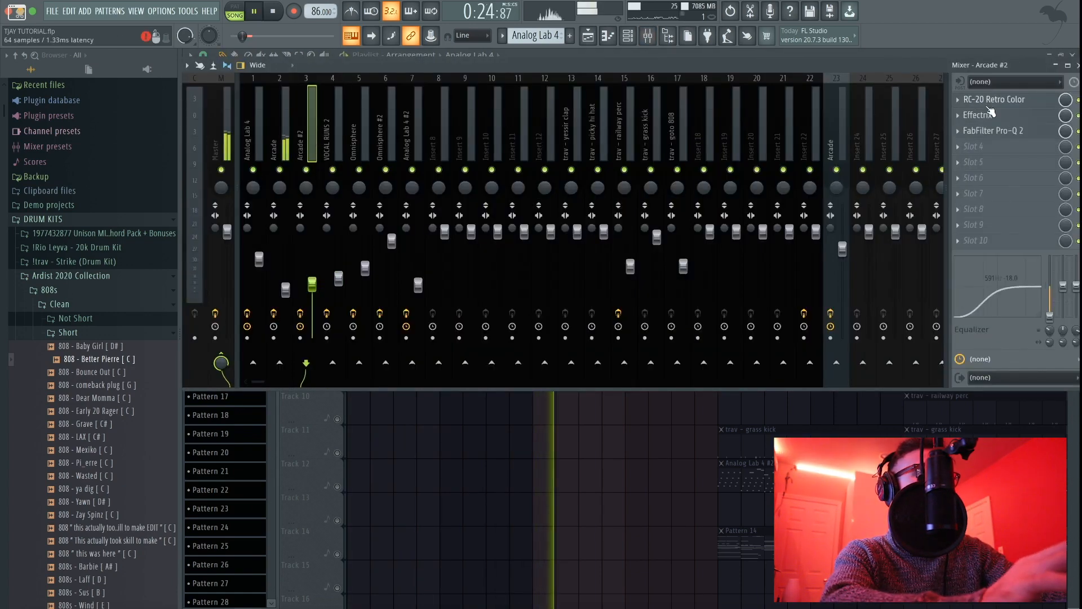
key(Left)
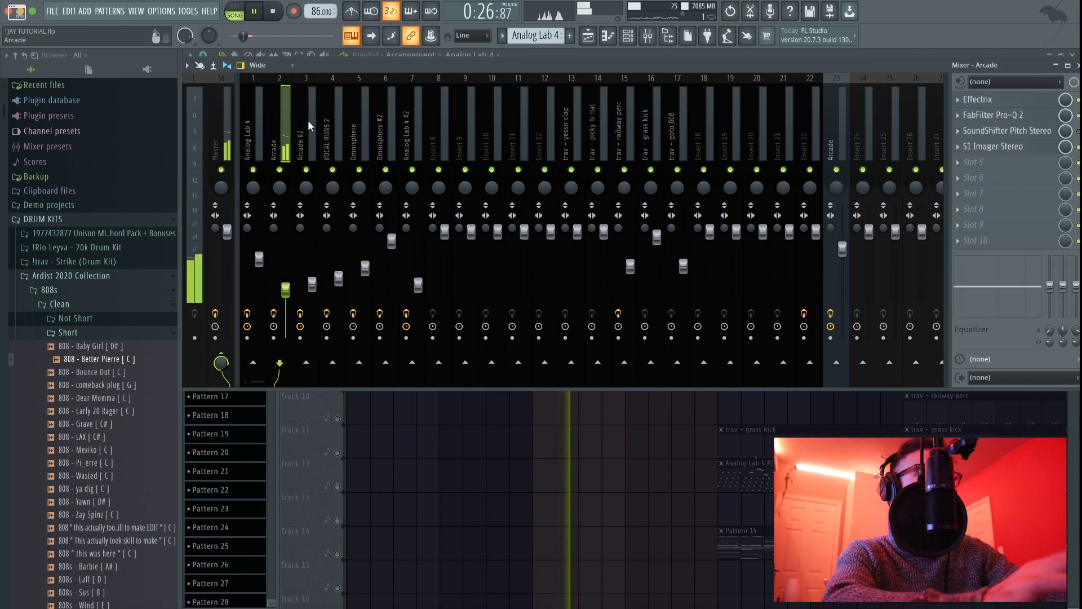
key(space)
click(1014, 104)
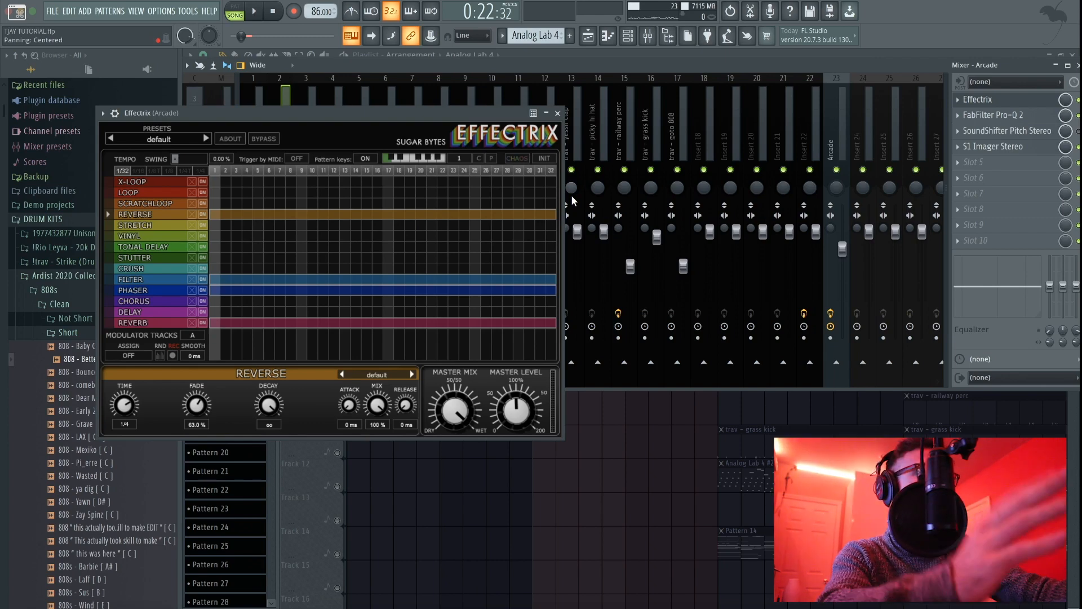
click(558, 113)
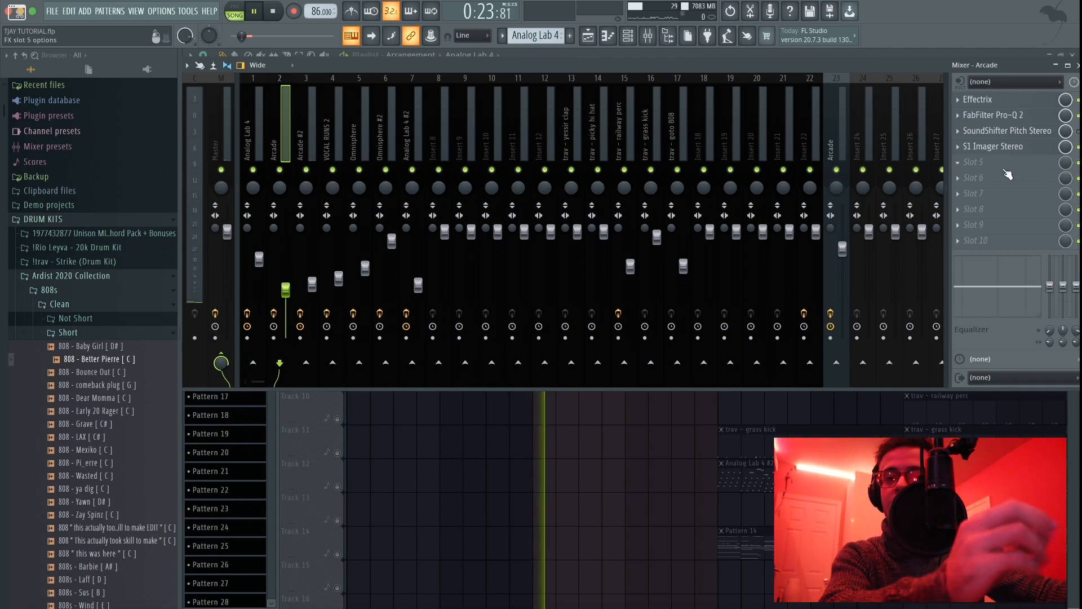
Step: Inspect the FabFilter Pro-Q 2 curve on the Arcade mixer track during playback
click(1007, 114)
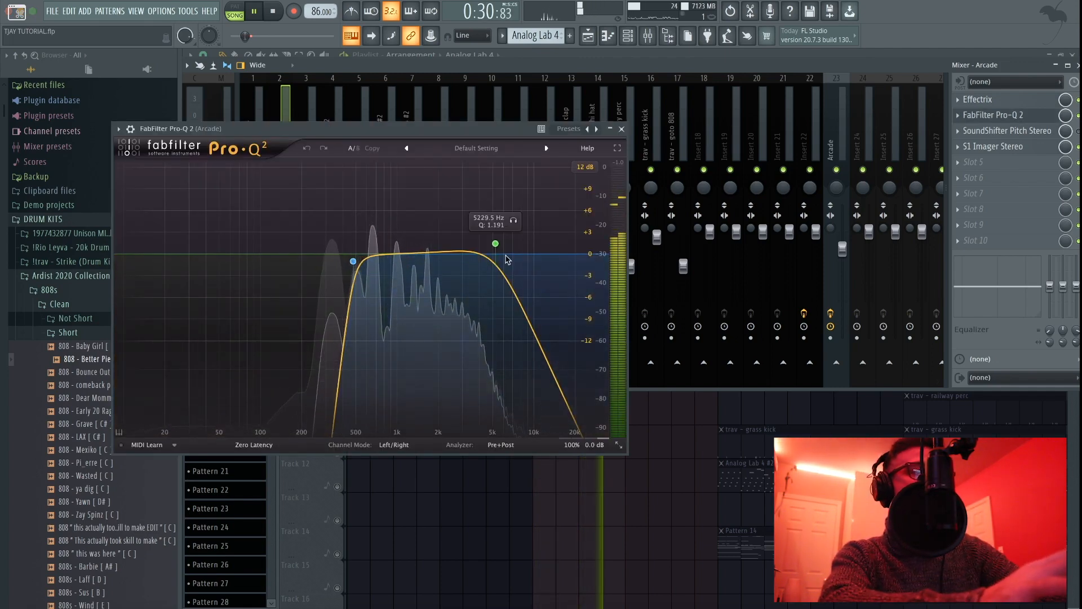
click(622, 129)
key(space)
Step: Inspect the S1 Imager Stereo and SoundShifter Pitch Stereo effects on the Arcade mixer track
click(1030, 146)
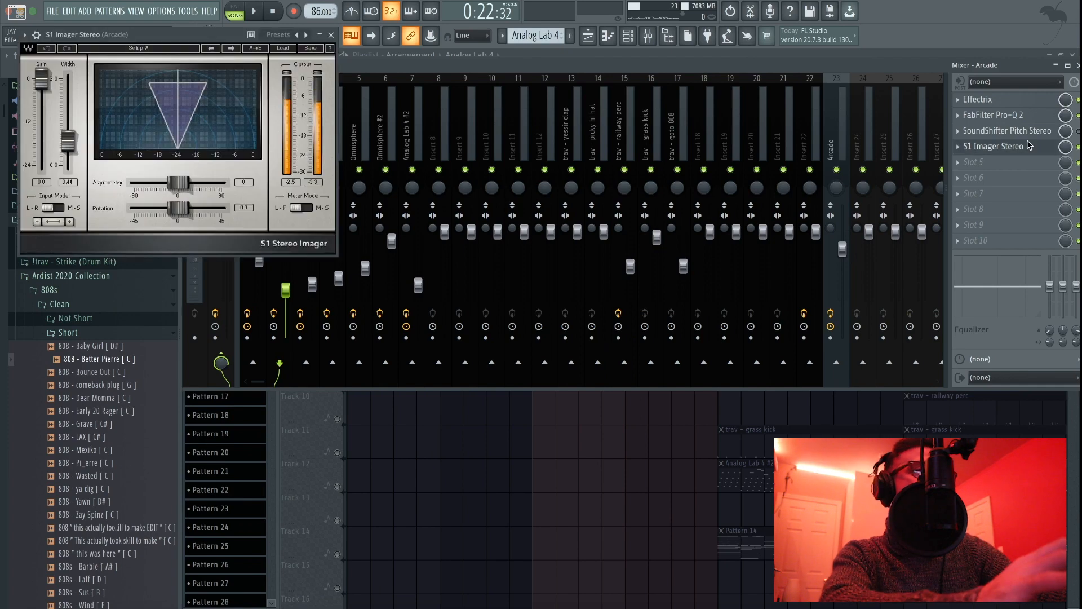
click(330, 36)
click(1021, 131)
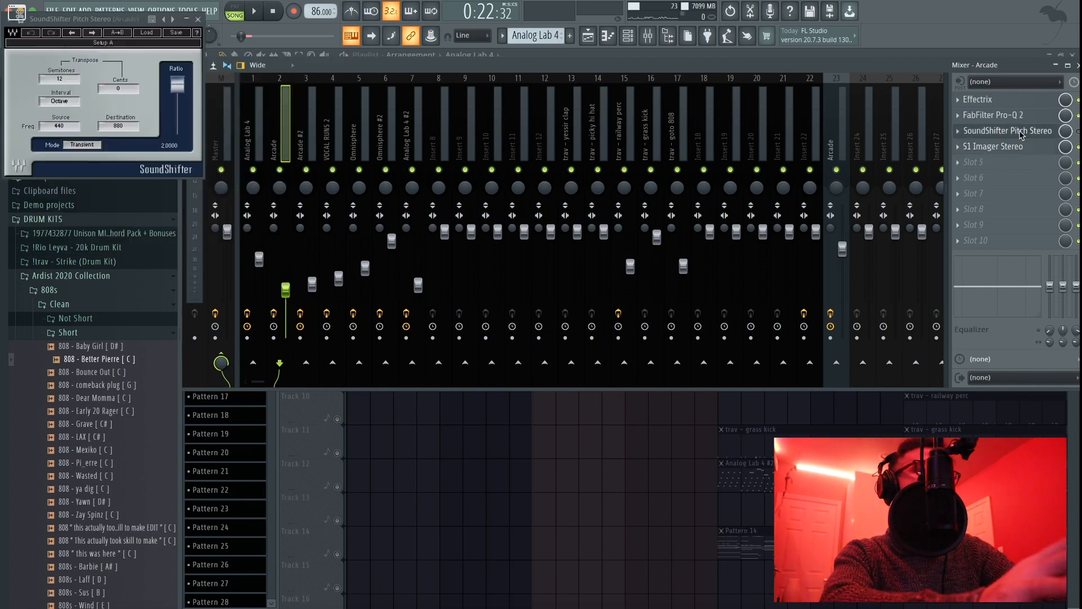
click(199, 21)
click(1023, 147)
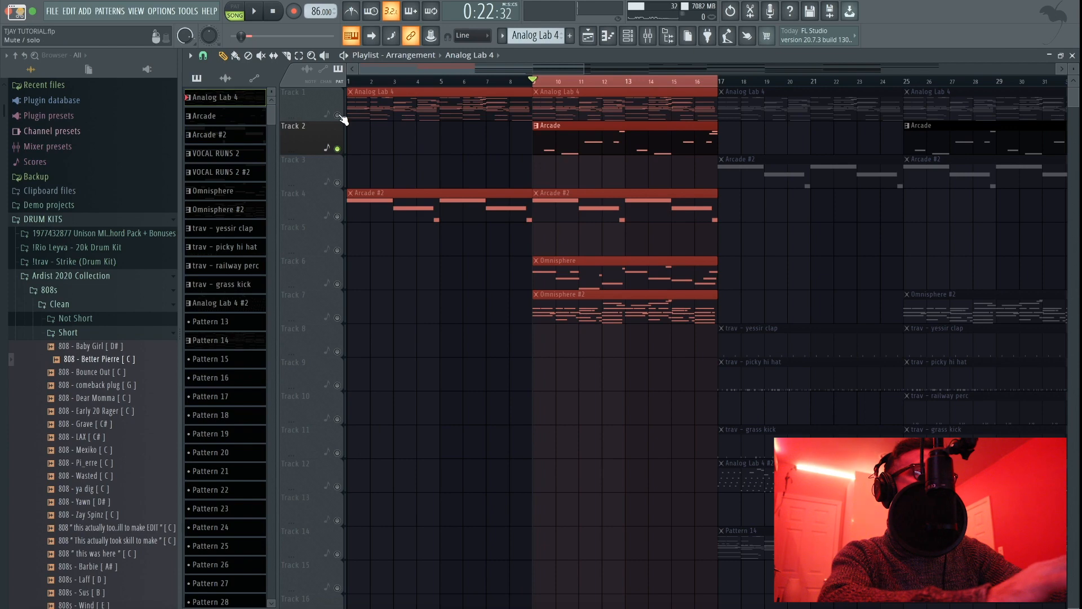
Step: Unmute playlist Track 1 and view the instrument presets of the Arcade #2 and Arcade channels
click(337, 115)
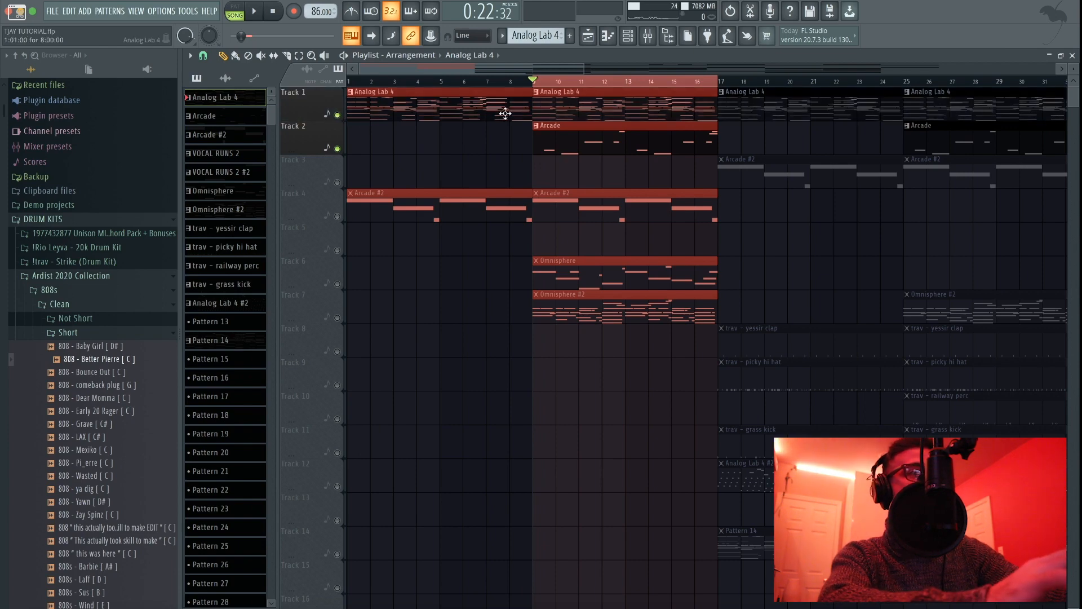
click(628, 36)
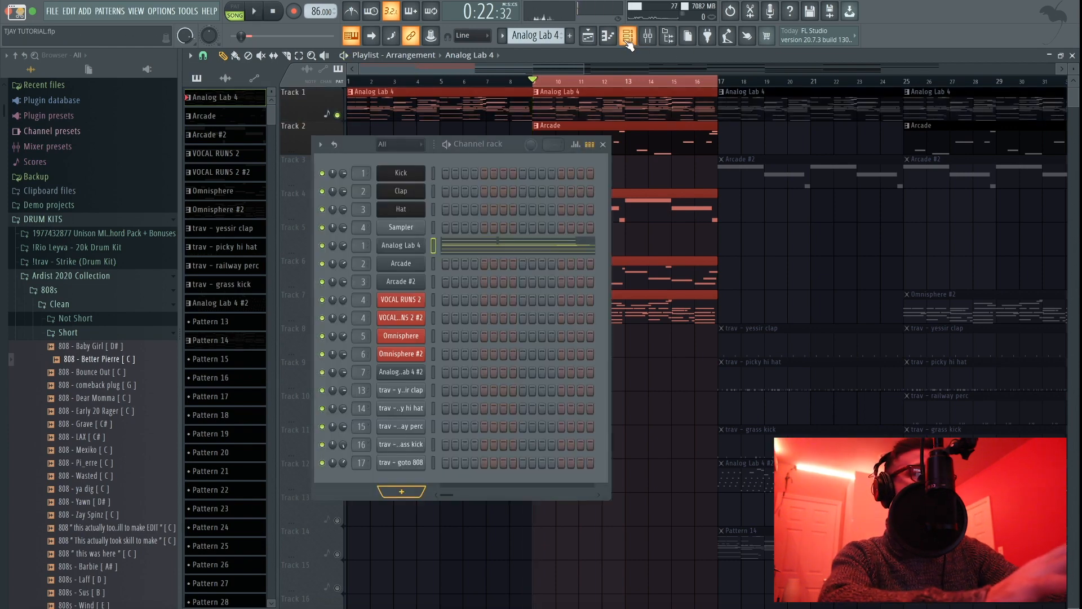
click(406, 282)
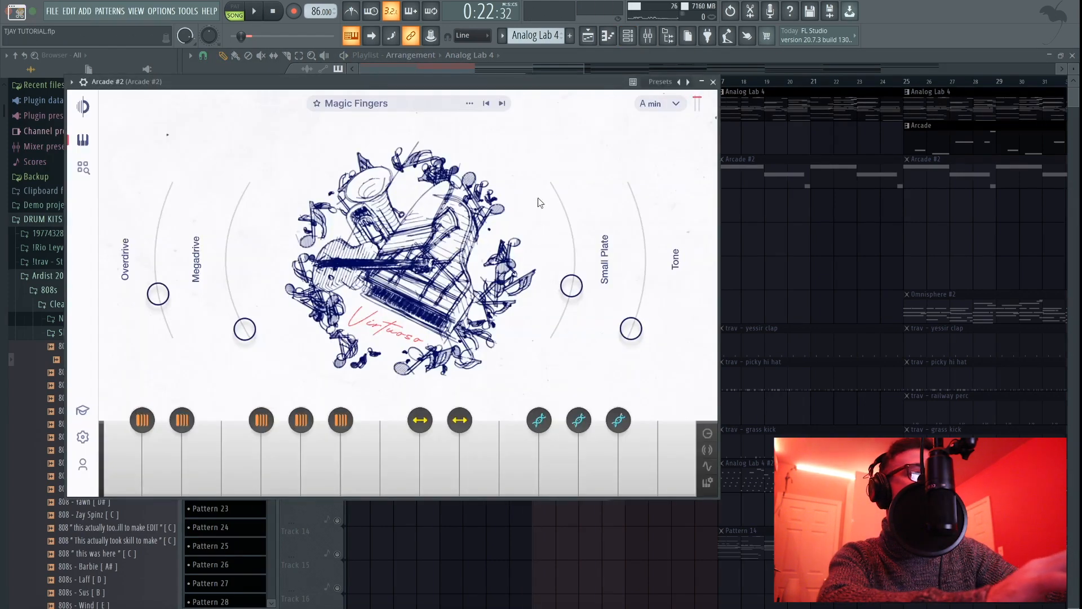
click(713, 82)
click(402, 282)
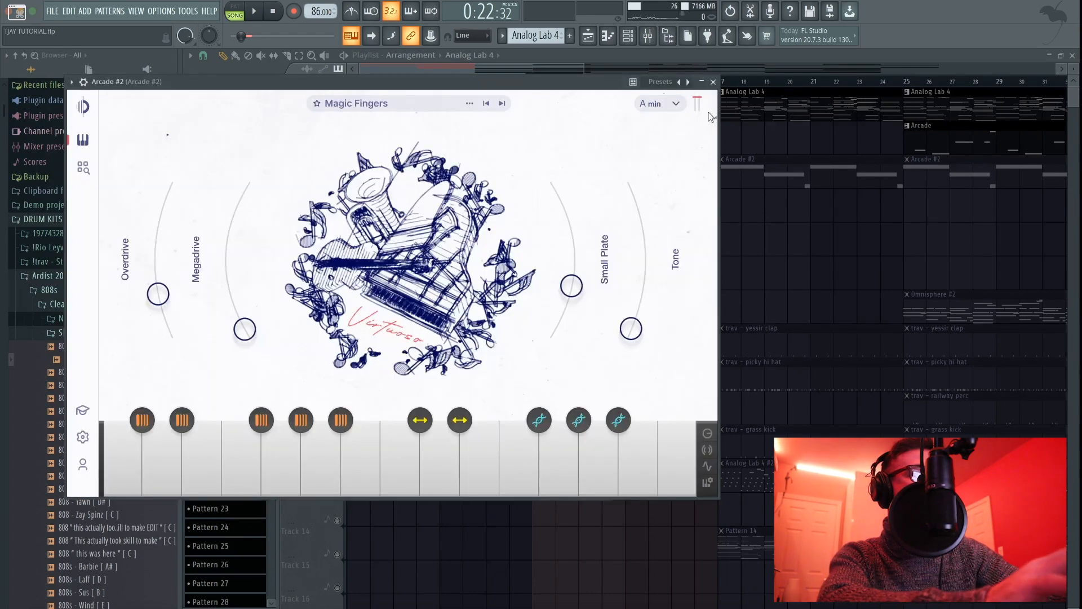
click(713, 82)
click(402, 263)
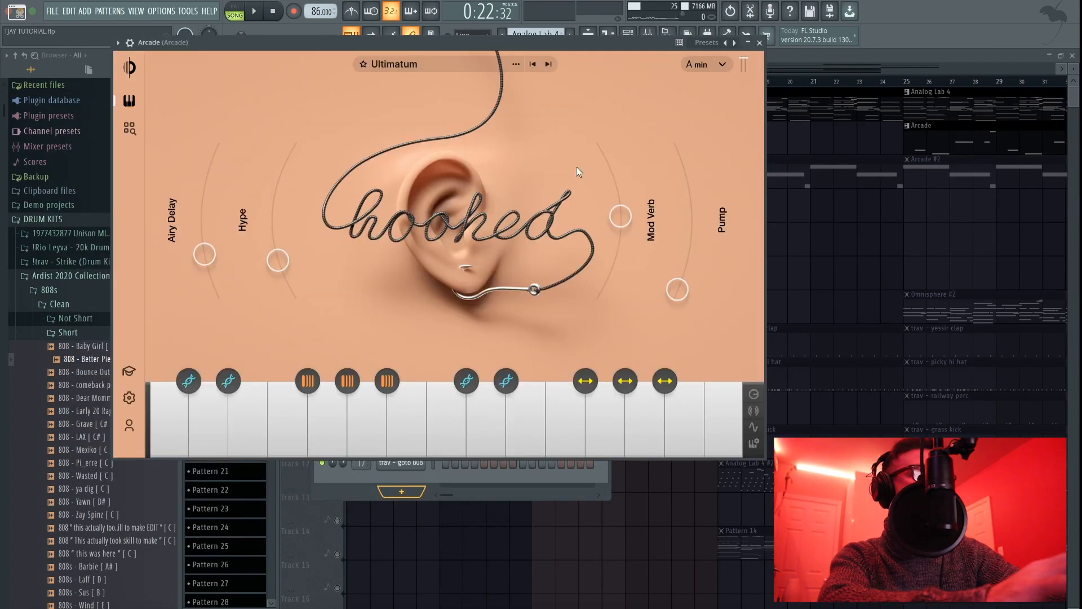
click(761, 44)
click(603, 138)
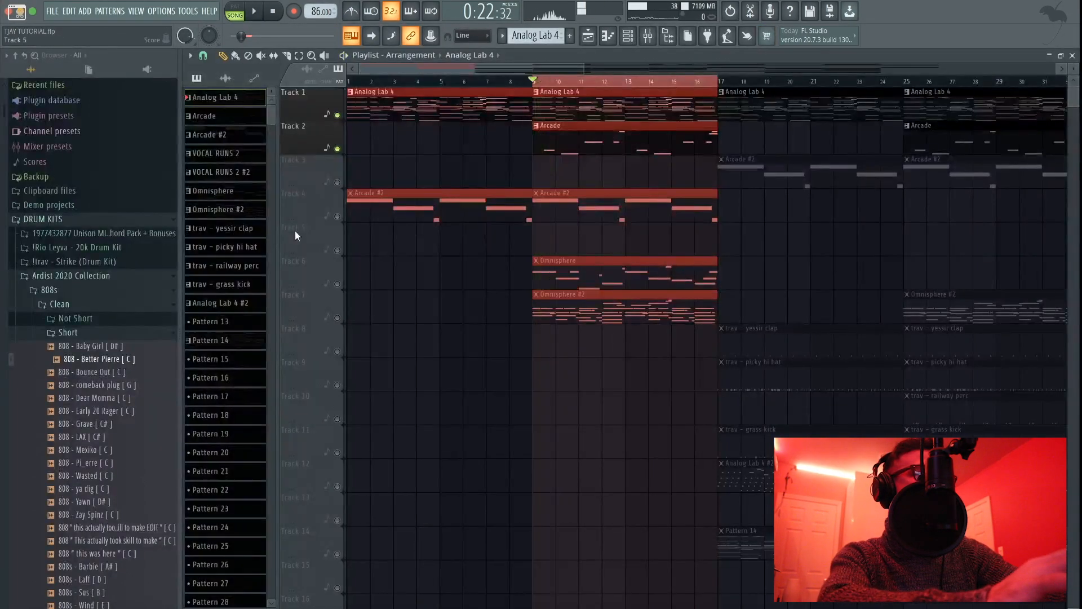
Step: Play the looped bars and unmute playlist Track 4 to hear Arcade #2 with the other parts
key(space)
click(337, 217)
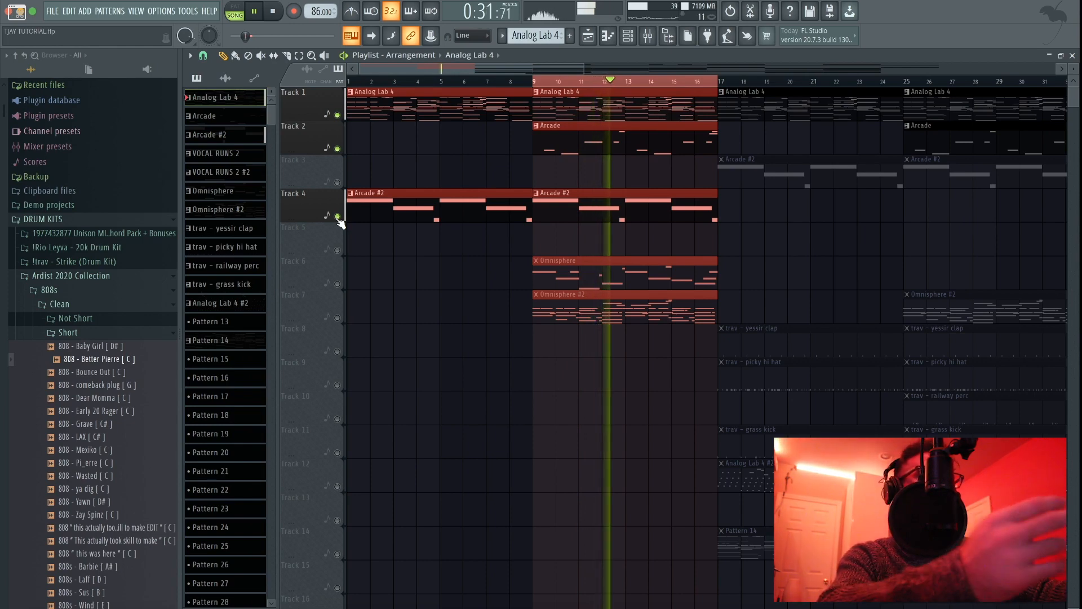
key(space)
Step: Solo playlist Track 7, play the Omnisphere #2 part and bring up its instrument from the channel rack
right_click(338, 318)
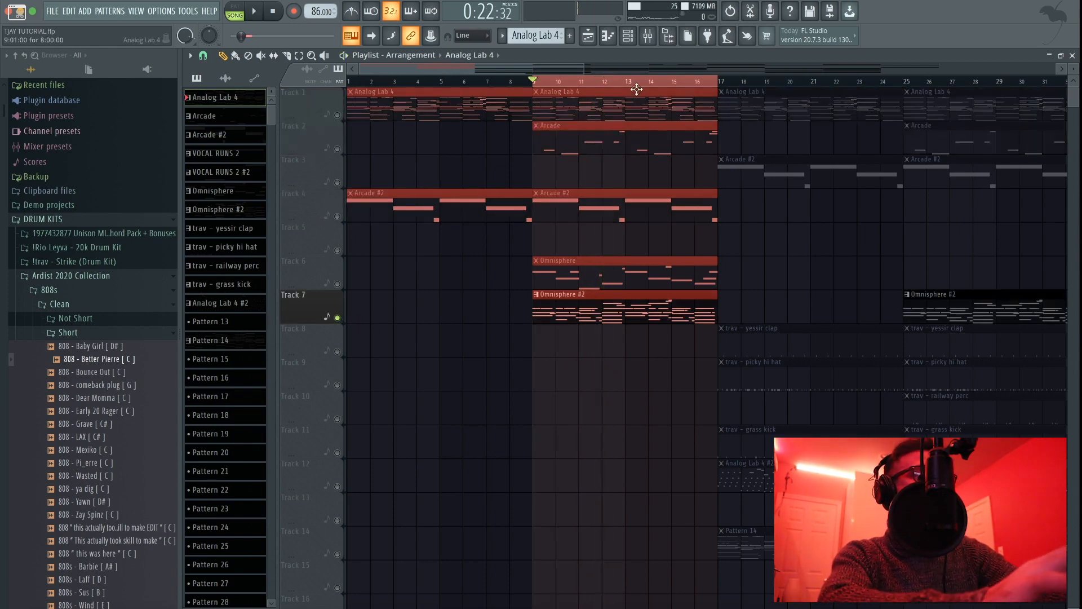
click(635, 37)
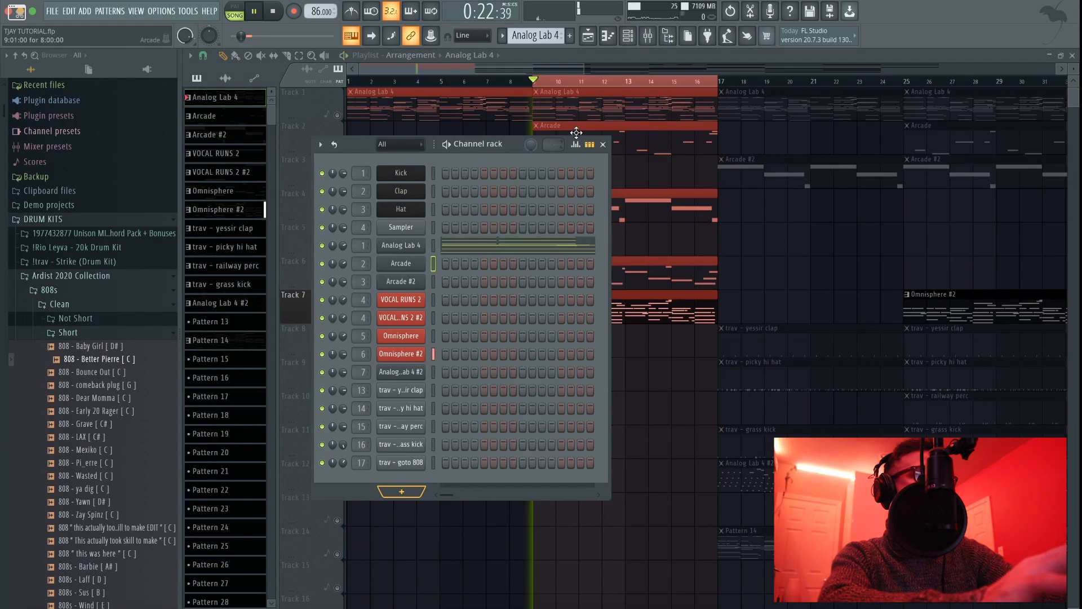
click(603, 144)
click(635, 37)
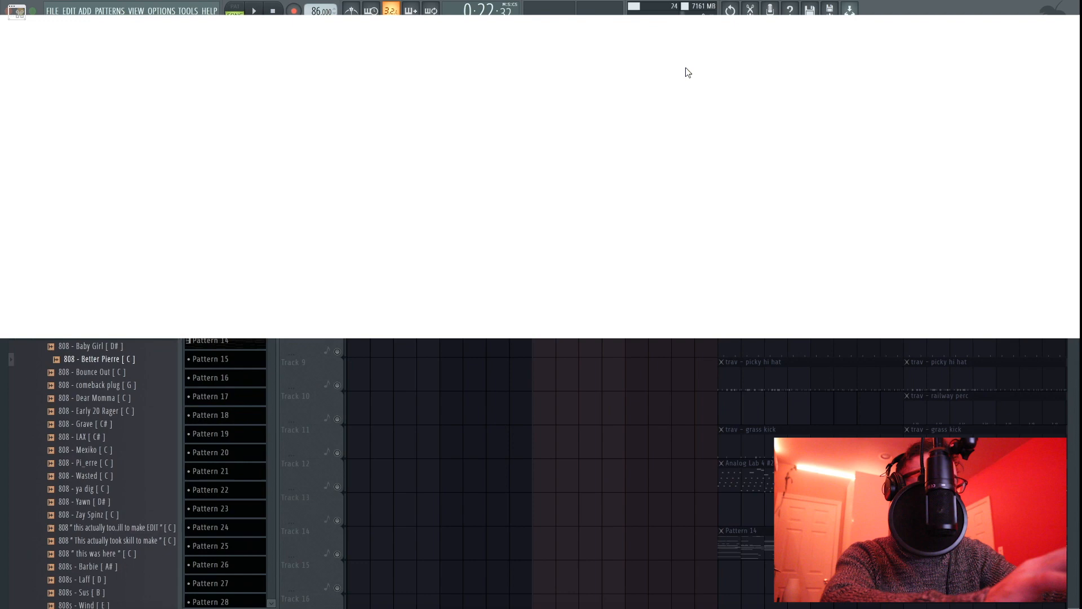
Step: Quit the program and save the changes to the open project
key(super+q)
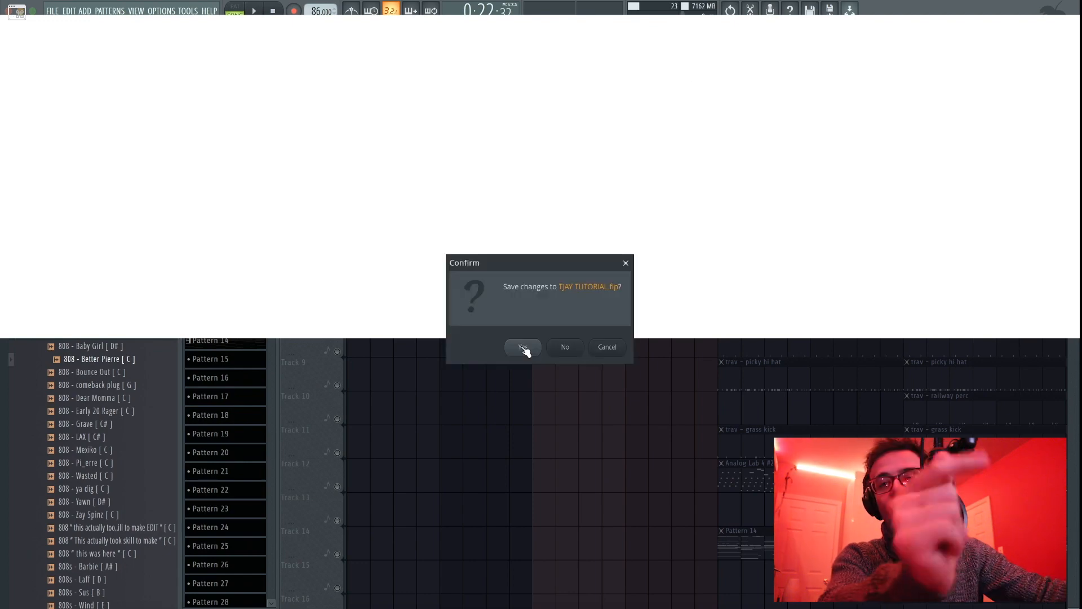
click(524, 348)
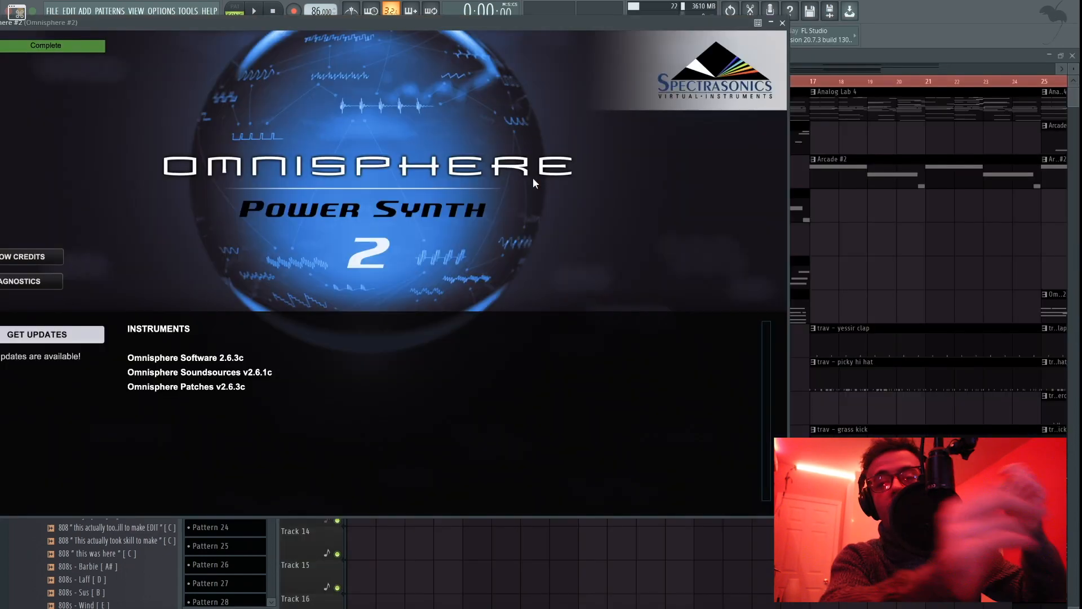
Step: Inspect the Omnisphere #2 instrument patch and the FabFilter Pro-Q 2 and RVerb Stereo effects on its mixer track
click(432, 191)
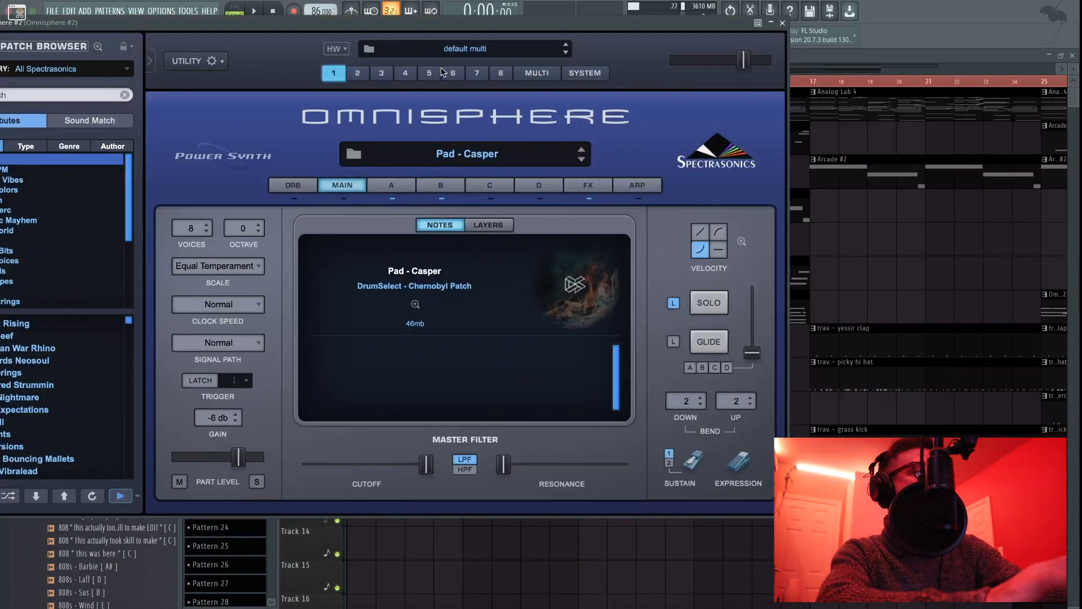
drag(434, 22, 514, 25)
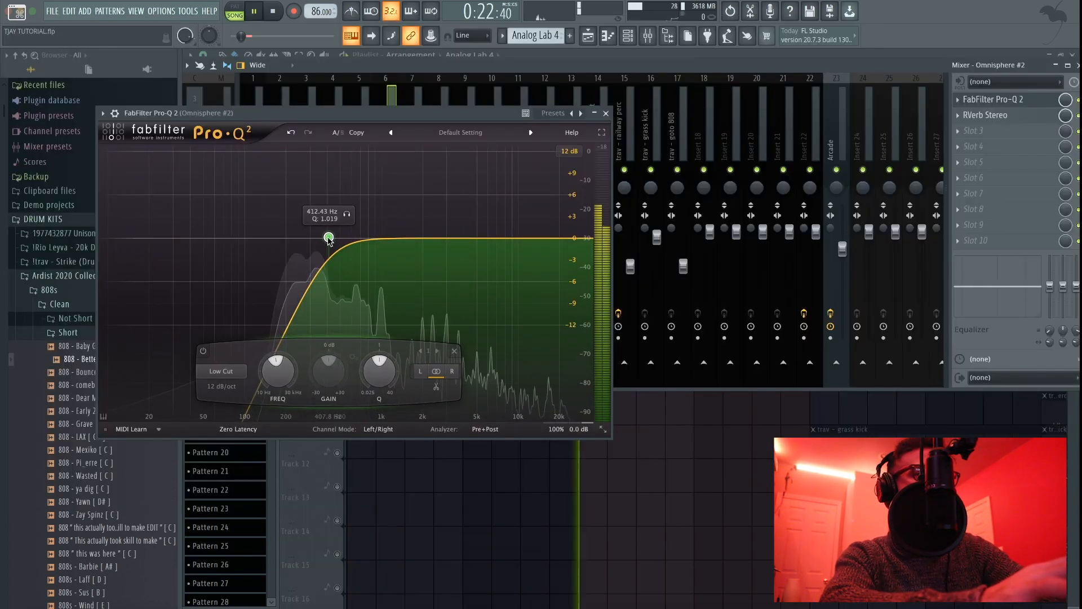
click(606, 113)
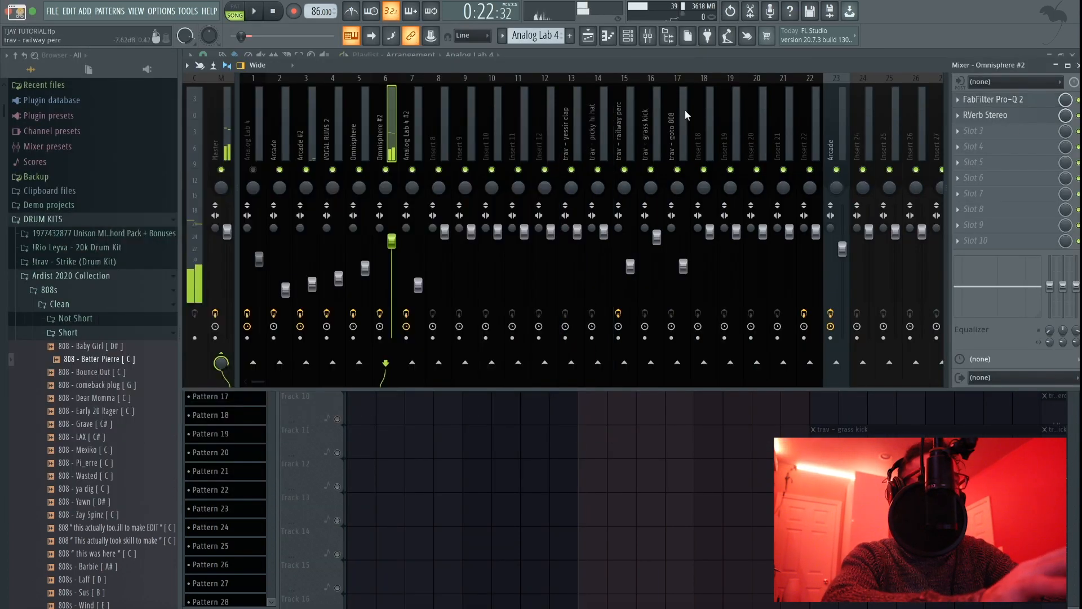
click(1017, 116)
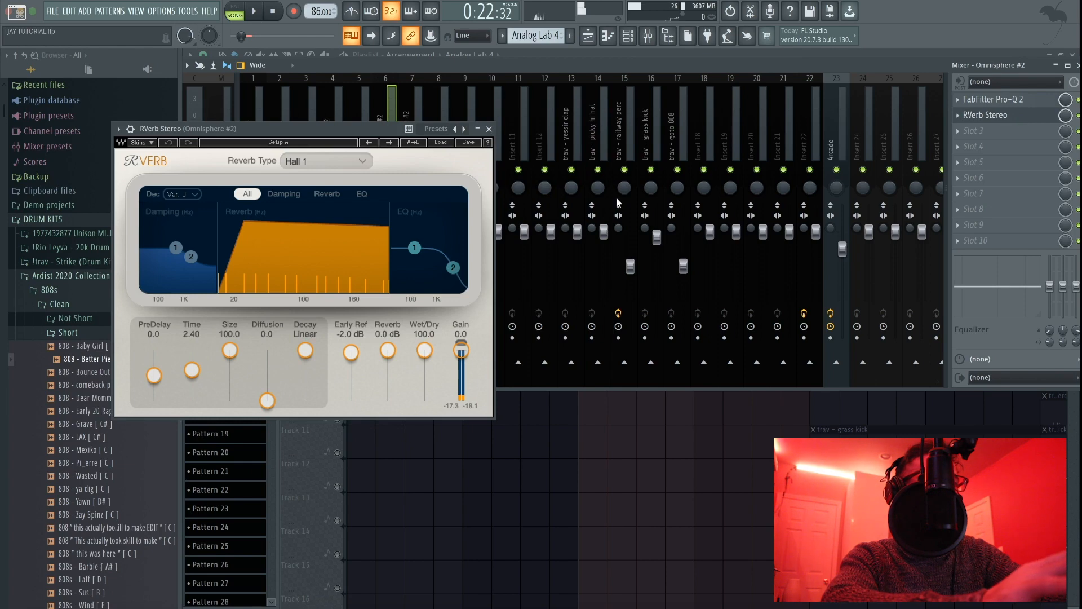
click(489, 130)
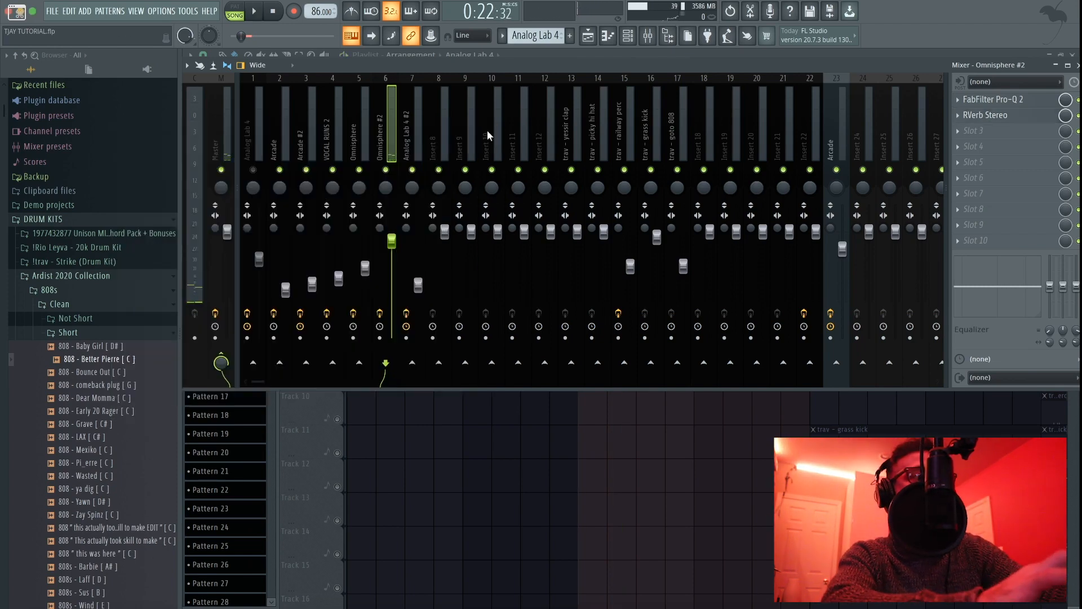
Step: Return to the playlist and unmute Tracks 4 and 2 alongside the Omnisphere #2 part on Track 7
click(589, 37)
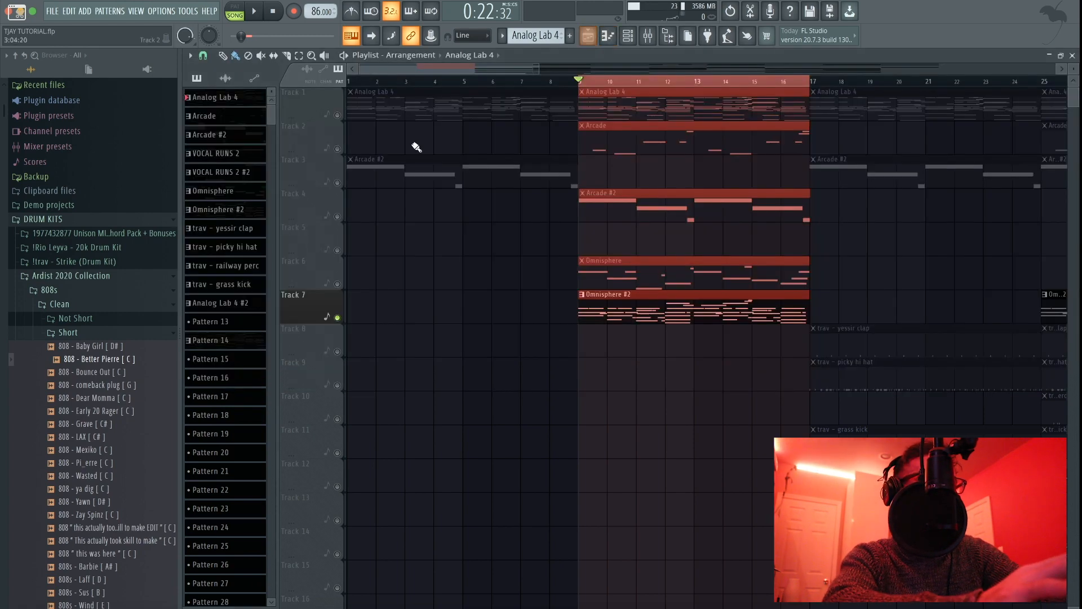
click(337, 217)
click(337, 149)
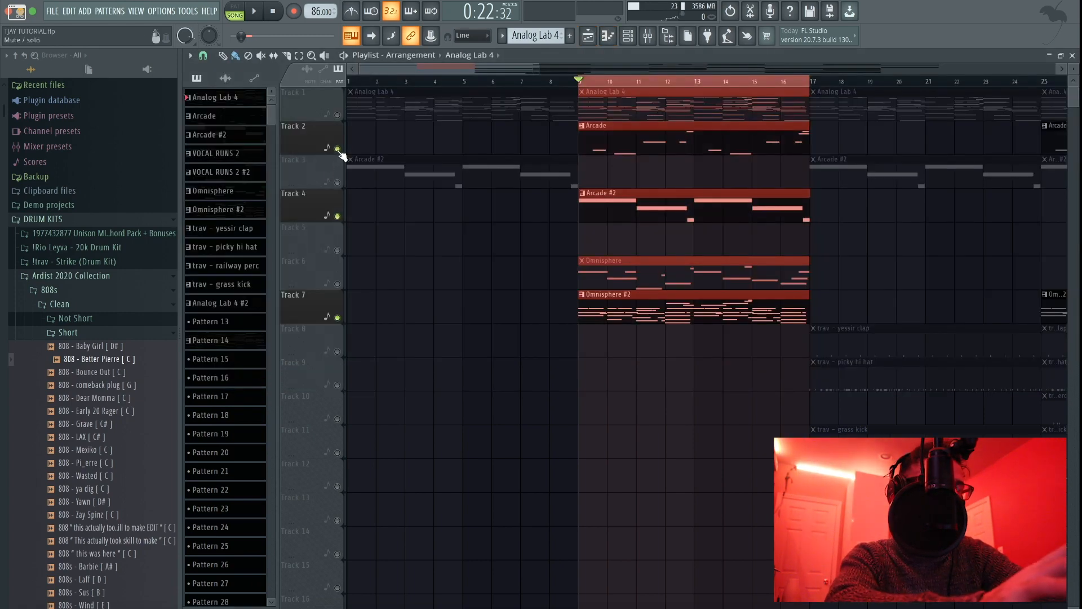
Step: Unmute Track 1 and play Analog Lab 4 together with the Arcade, Arcade #2 and Omnisphere #2 parts, checking their levels in the mixer
click(337, 115)
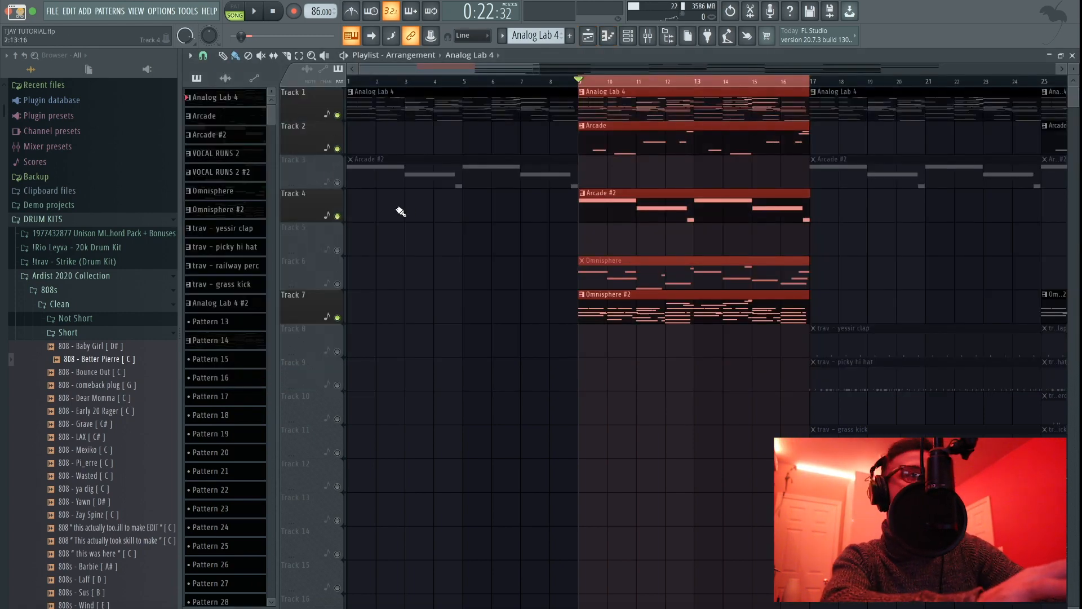
key(space)
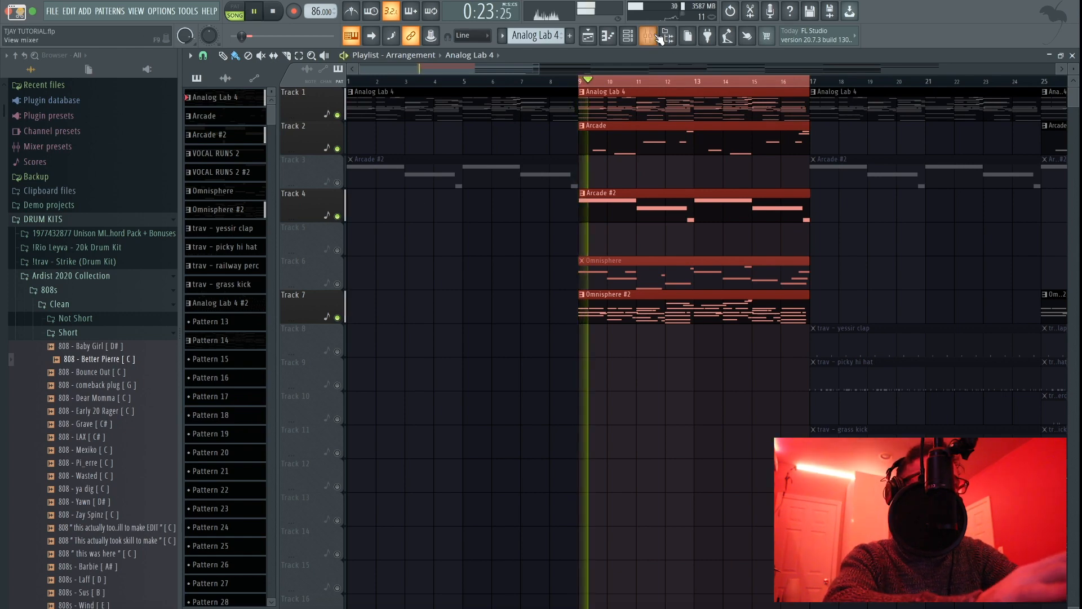
key(F9)
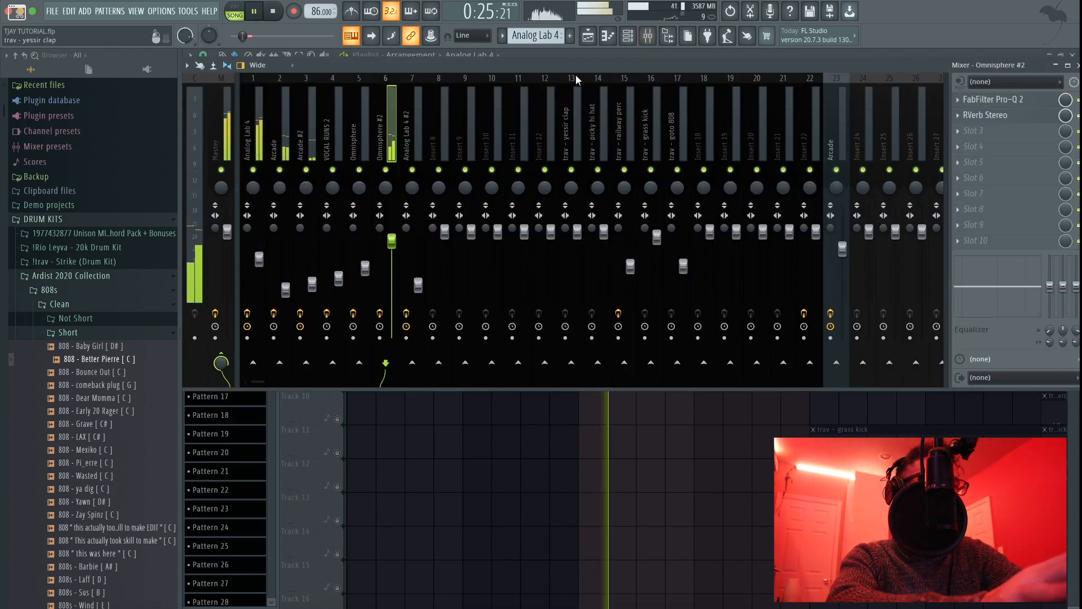
key(F9)
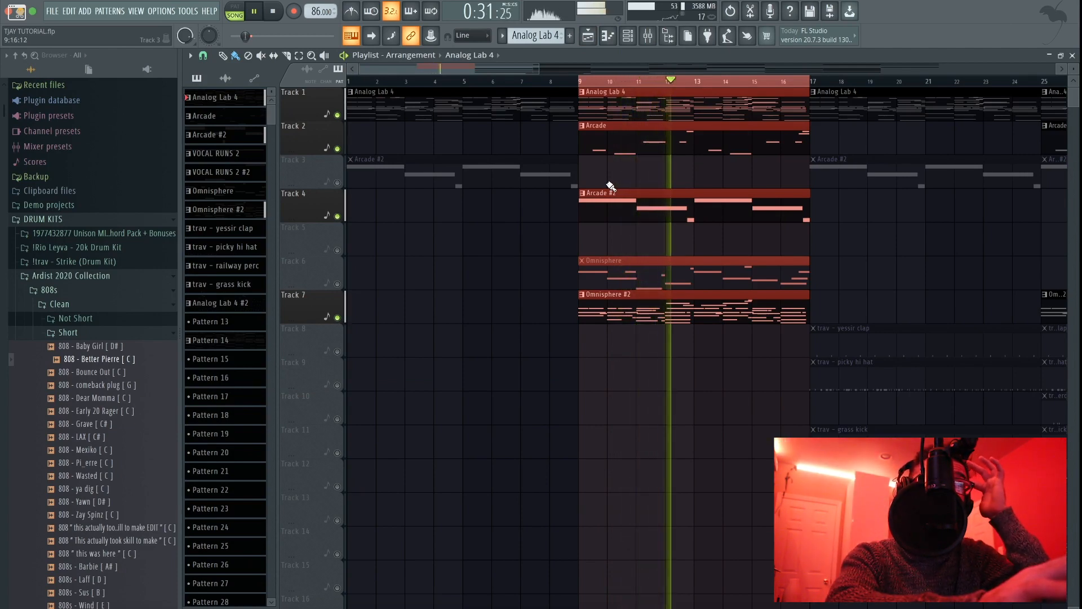
scroll(658, 255, down, 1)
key(space)
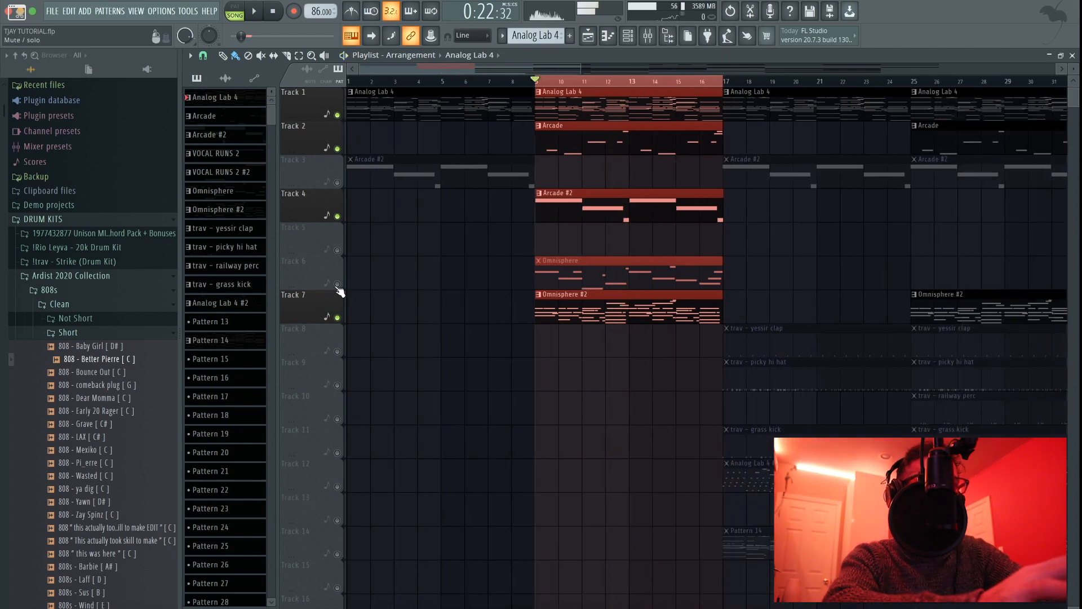
Step: Solo Track 6, play the Omnisphere part and bring Analog Lab 4 back in by unmuting Track 1
right_click(338, 284)
scroll(548, 297, up, 2)
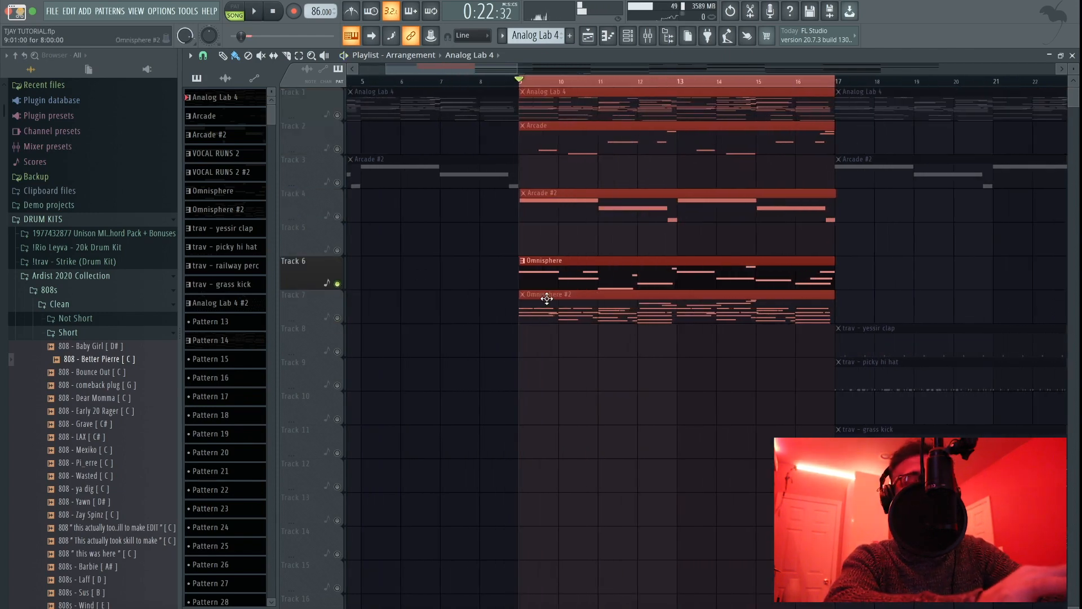
key(space)
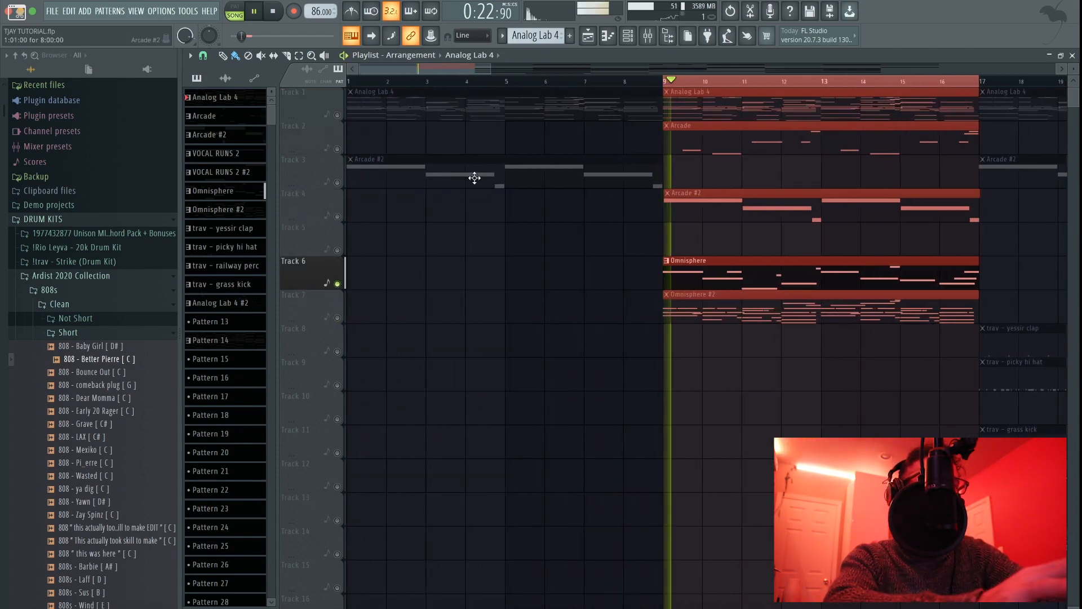
click(338, 115)
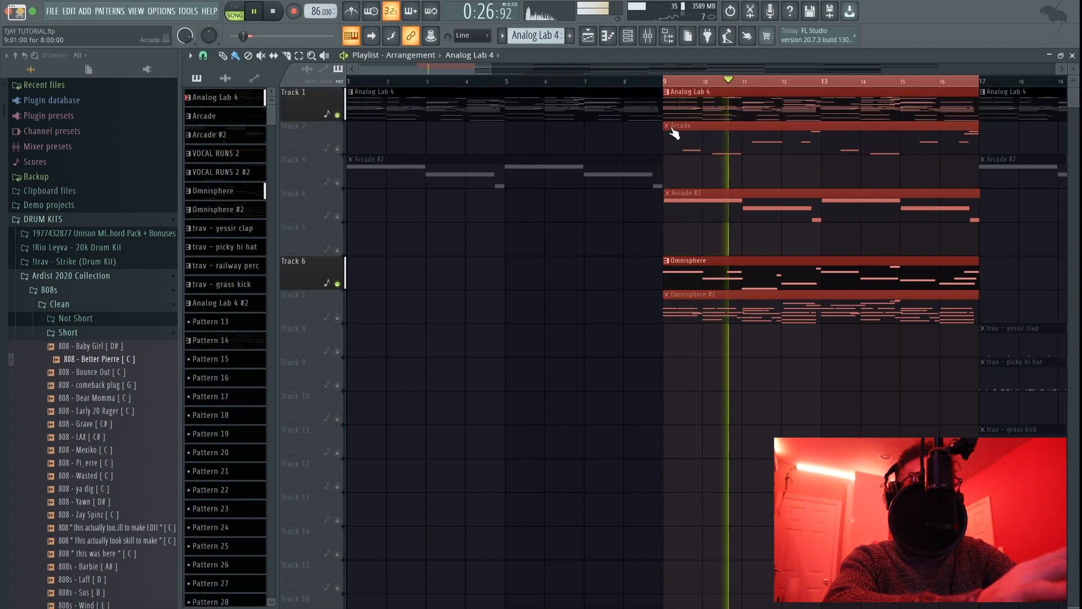
Step: Stop playback and inspect the Omnisphere channel's Bass - Computer patch, including its layer A and layer B settings
click(630, 39)
key(space)
click(401, 336)
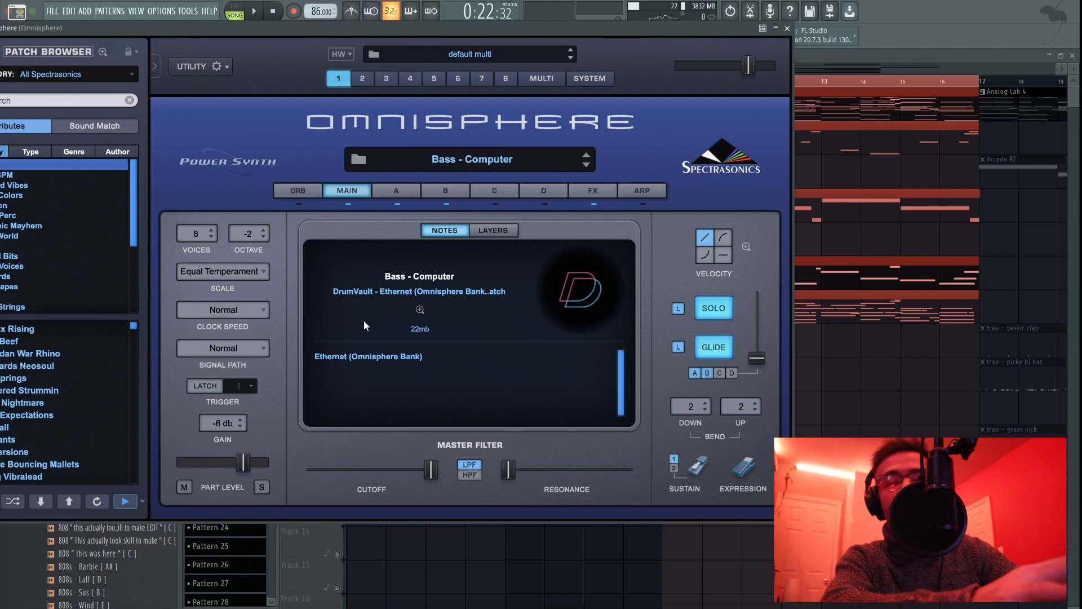
click(396, 190)
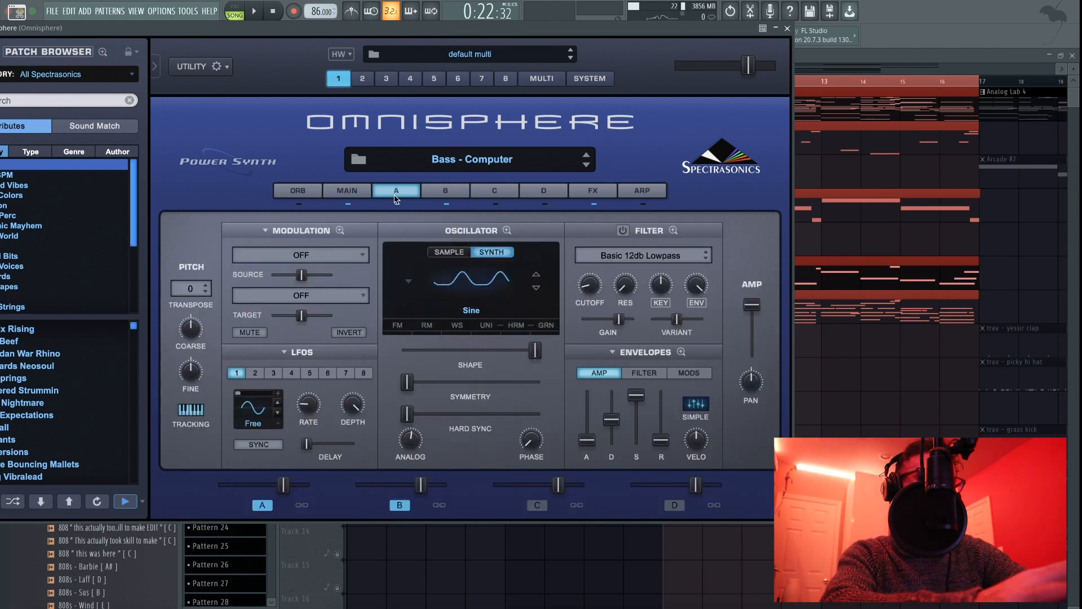
click(444, 191)
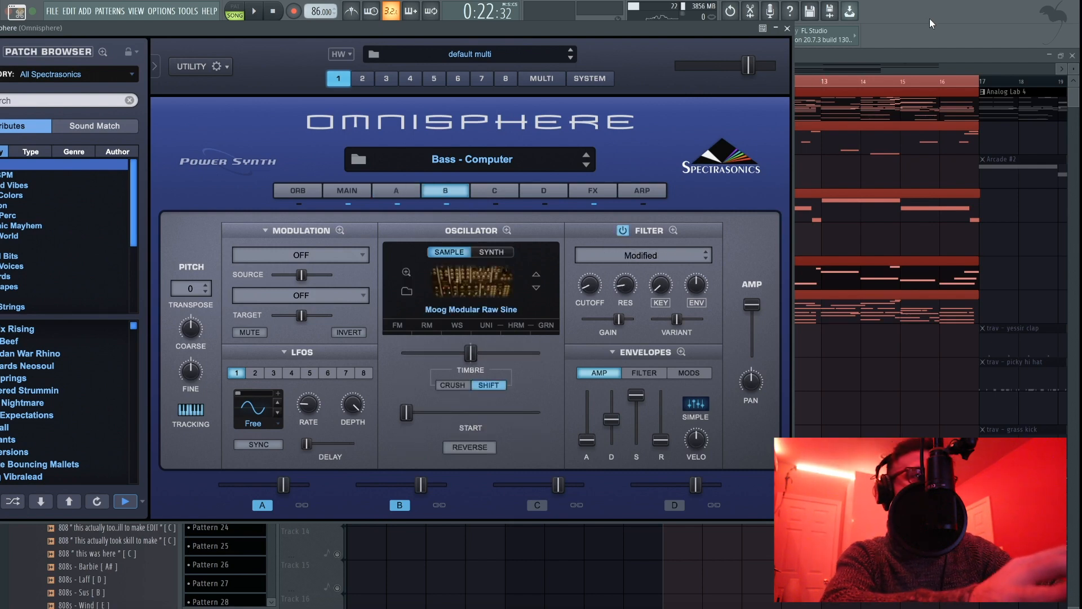
click(788, 28)
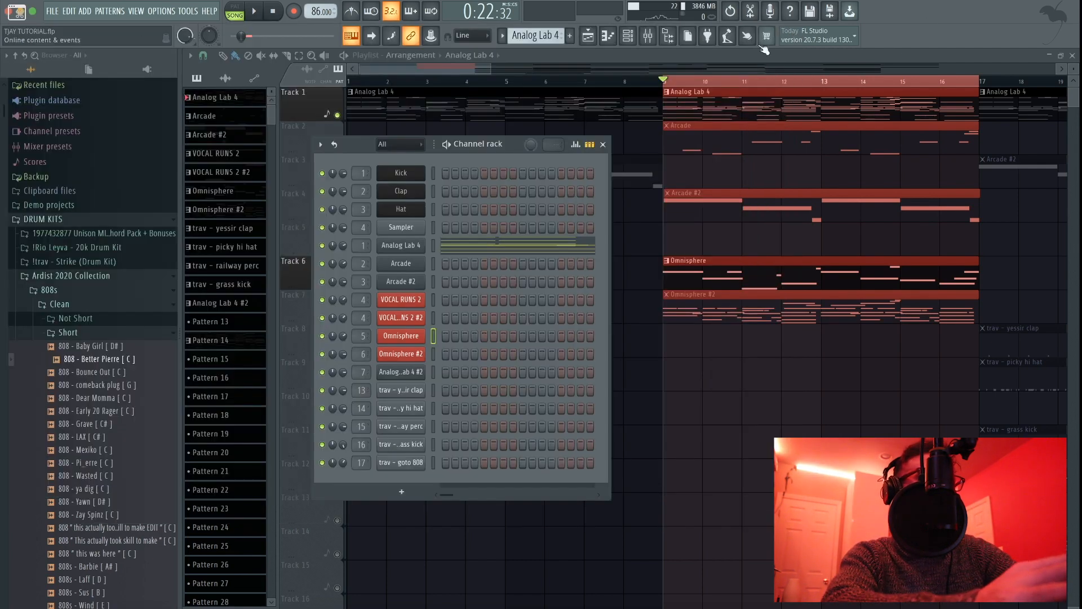
Step: Play the Omnisphere bass with Analog Lab 4 and examine the bass notes in the piano roll
key(space)
click(608, 143)
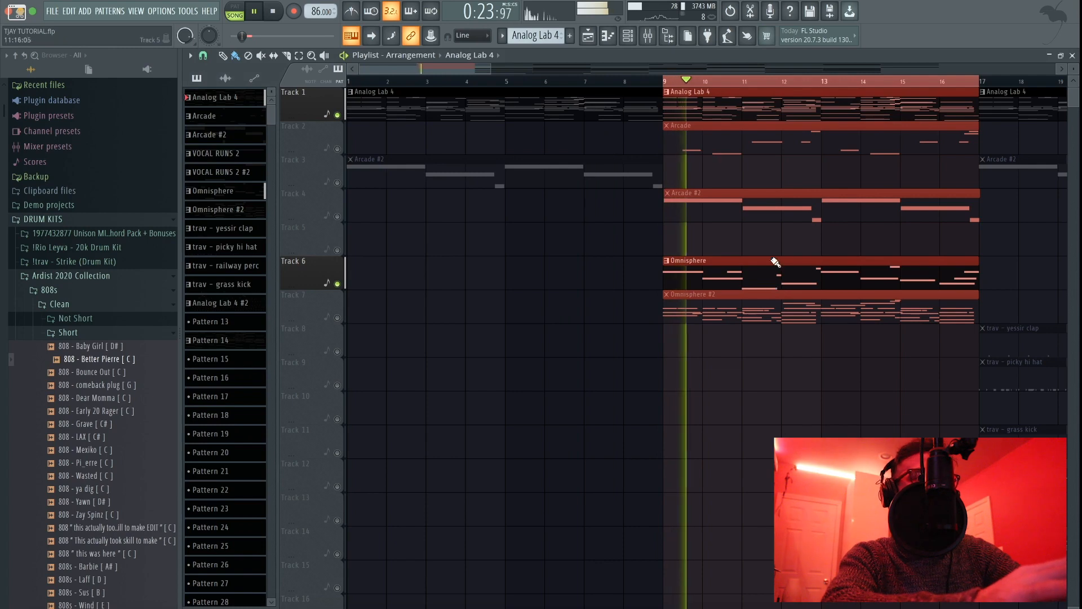
double_click(737, 277)
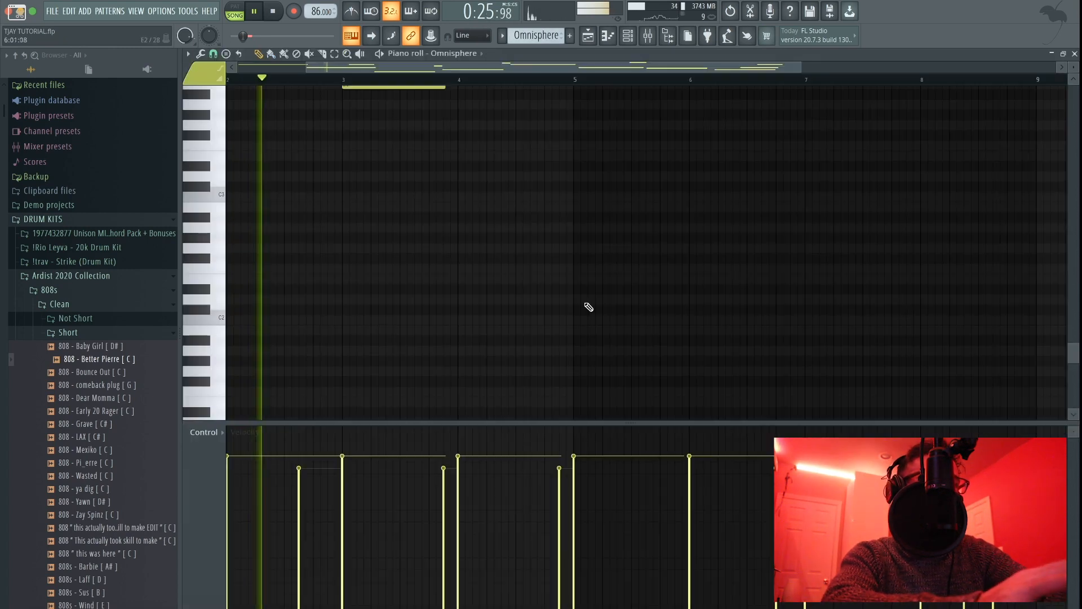
scroll(587, 306, left, 3)
scroll(587, 306, up, 8)
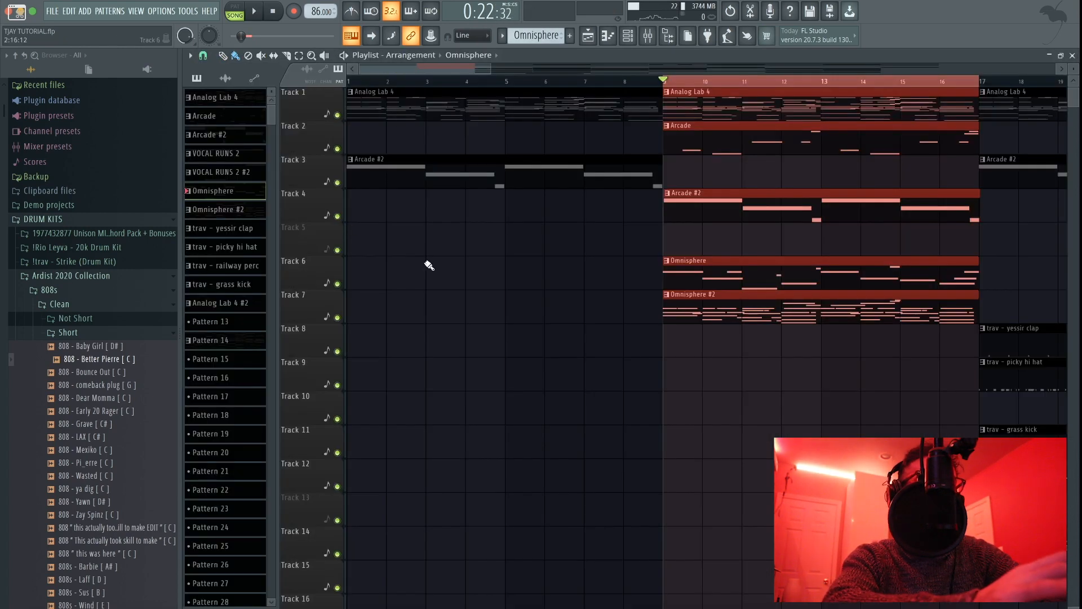
Step: Play all the melodic layers together from bar 9 while looking over the rest of the arrangement
key(space)
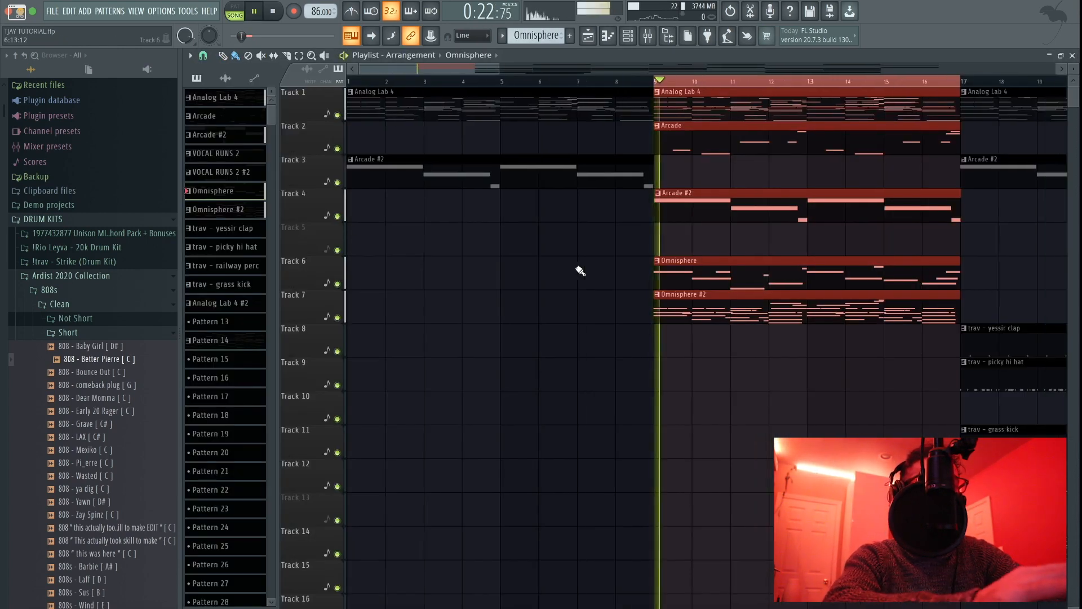
scroll(579, 270, down, 4)
scroll(674, 237, down, 2)
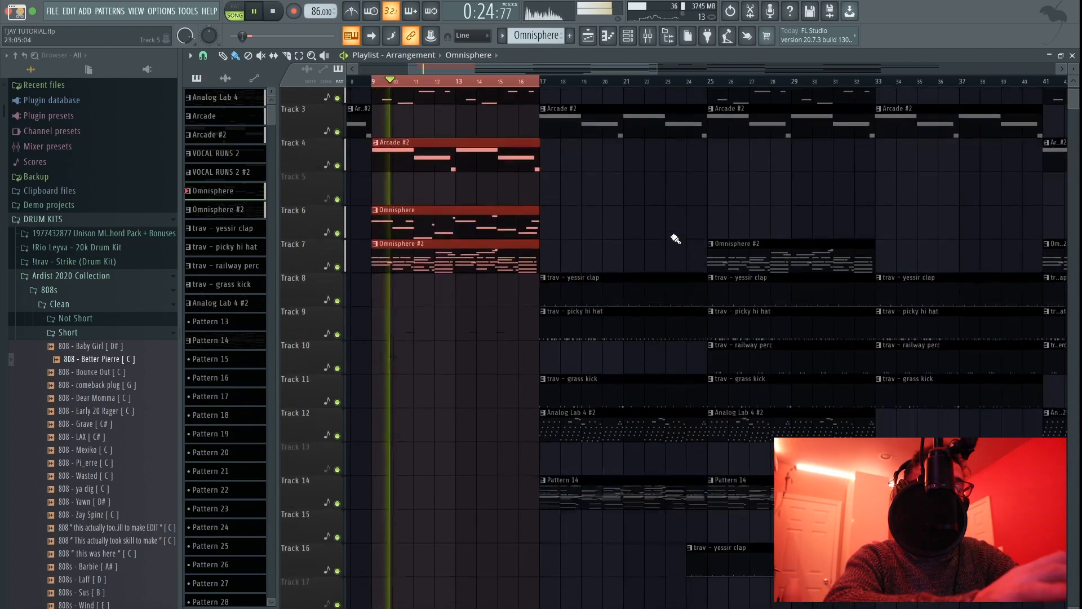
scroll(674, 237, up, 2)
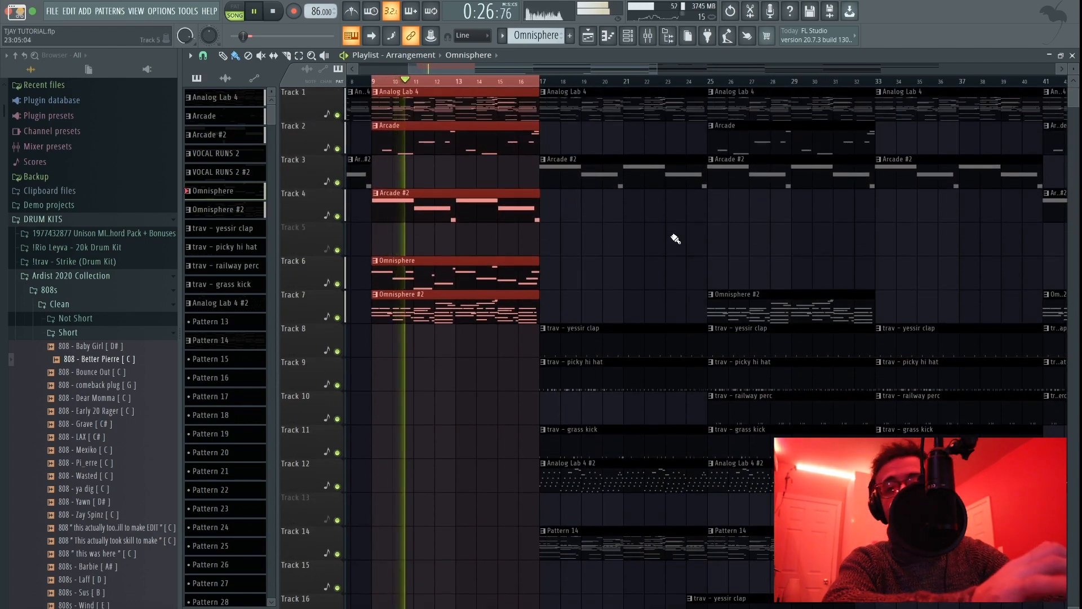
key(space)
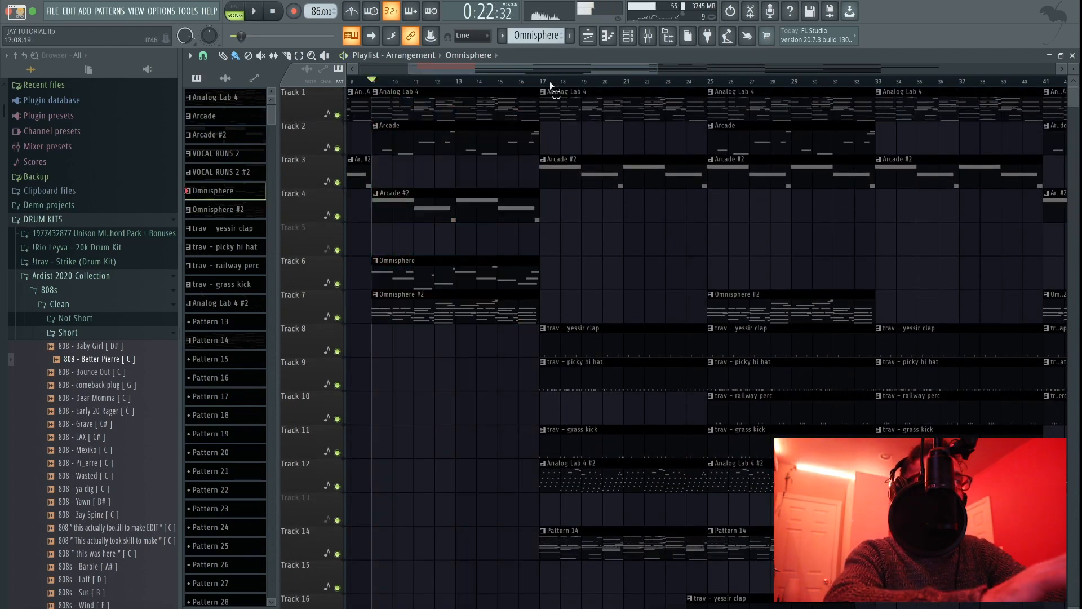
Step: Select bars 17 to 24 on the timeline and play that section with the trav - yessir clap notes displayed
drag(542, 84, 699, 85)
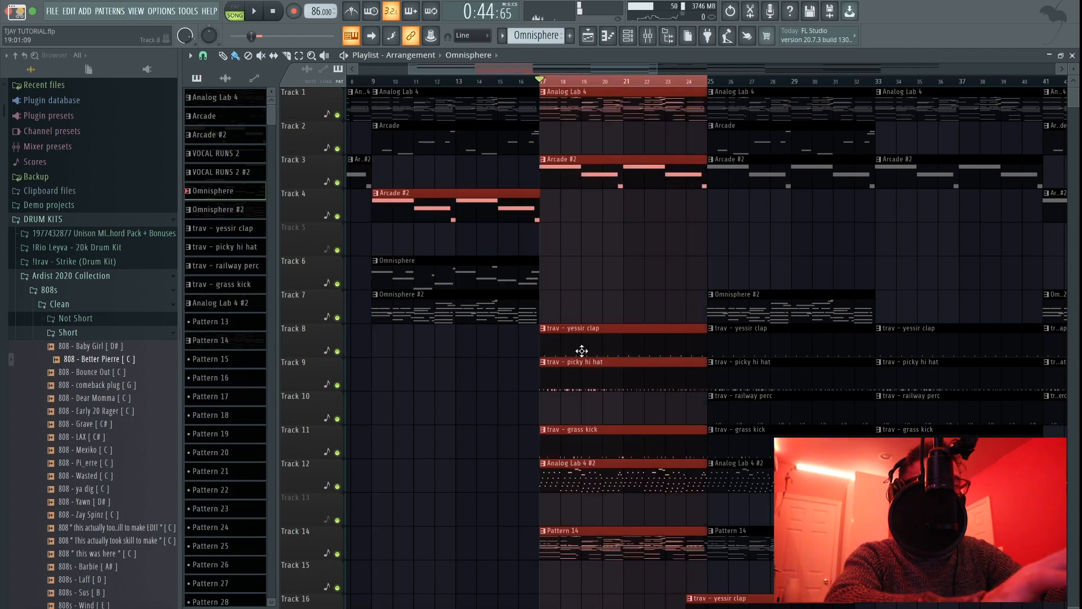
double_click(582, 350)
key(space)
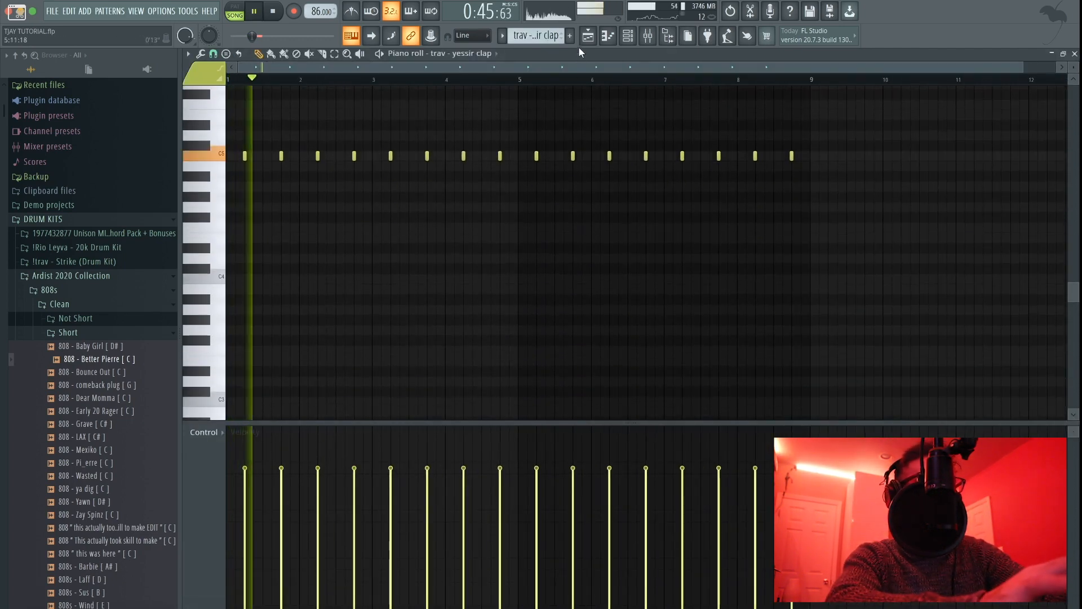
key(space)
click(587, 37)
Step: Solo Track 8 and play the trav - yessir clap part while examining its notes in the piano roll
right_click(337, 350)
key(space)
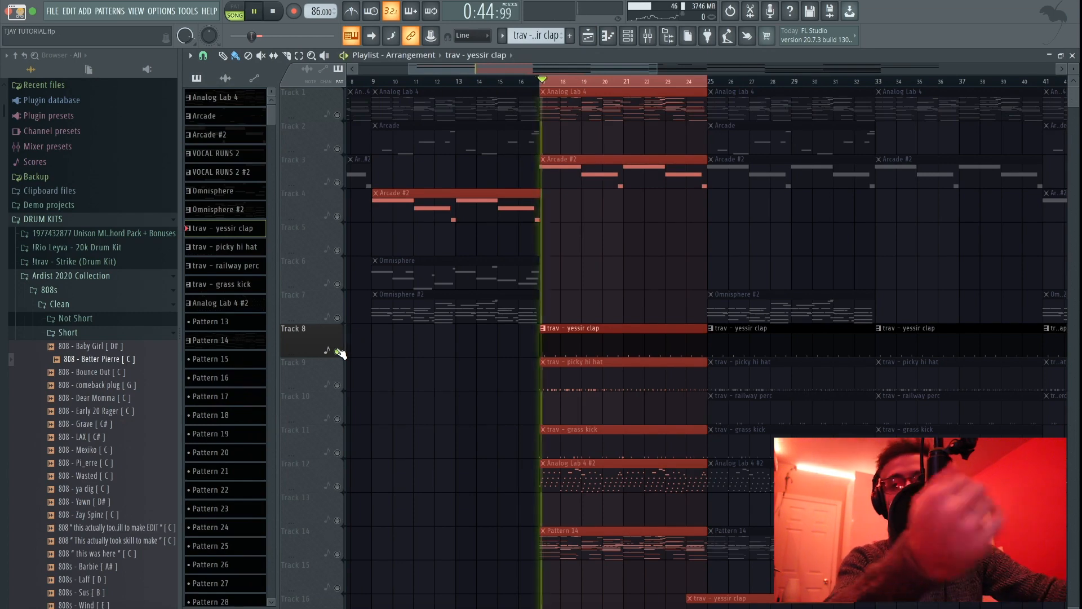
double_click(620, 345)
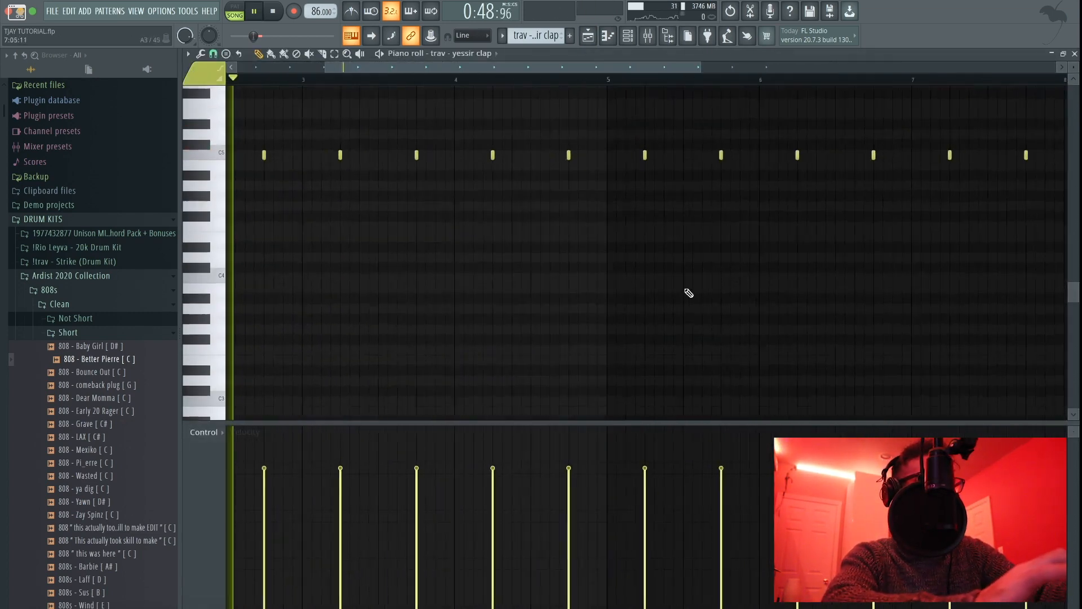
key(space)
click(600, 36)
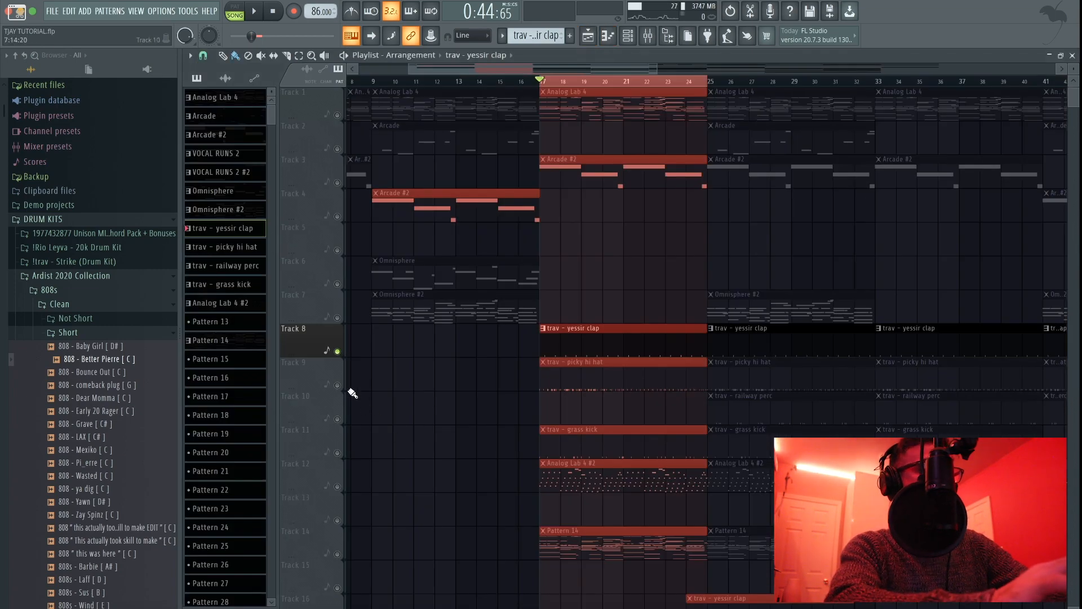
Step: Solo Track 9 and play the trav - picky hi hat part, examining its notes and its mixer track
right_click(337, 385)
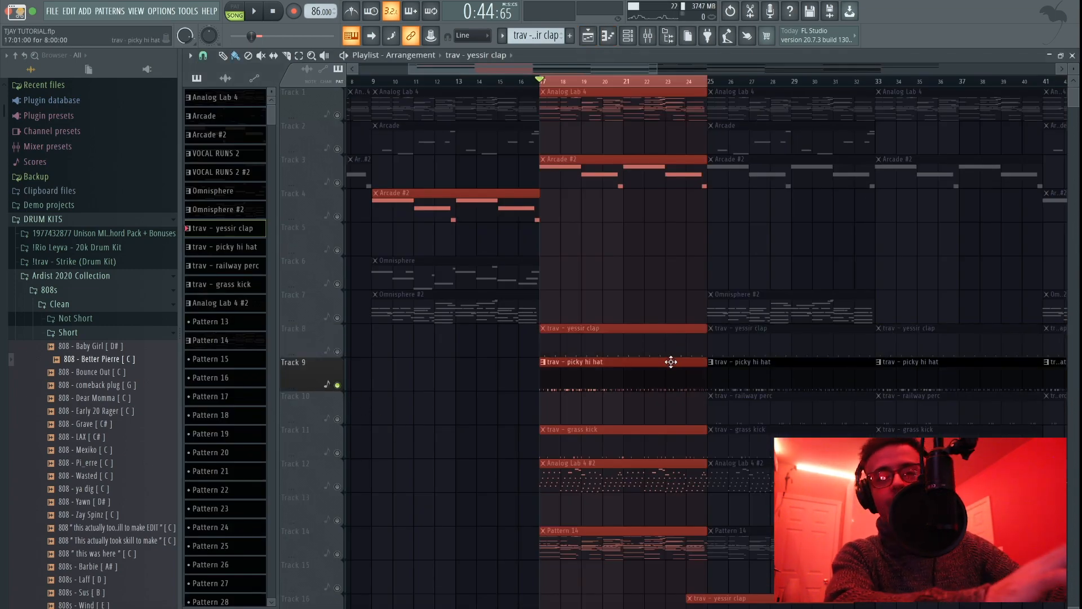
double_click(689, 358)
key(space)
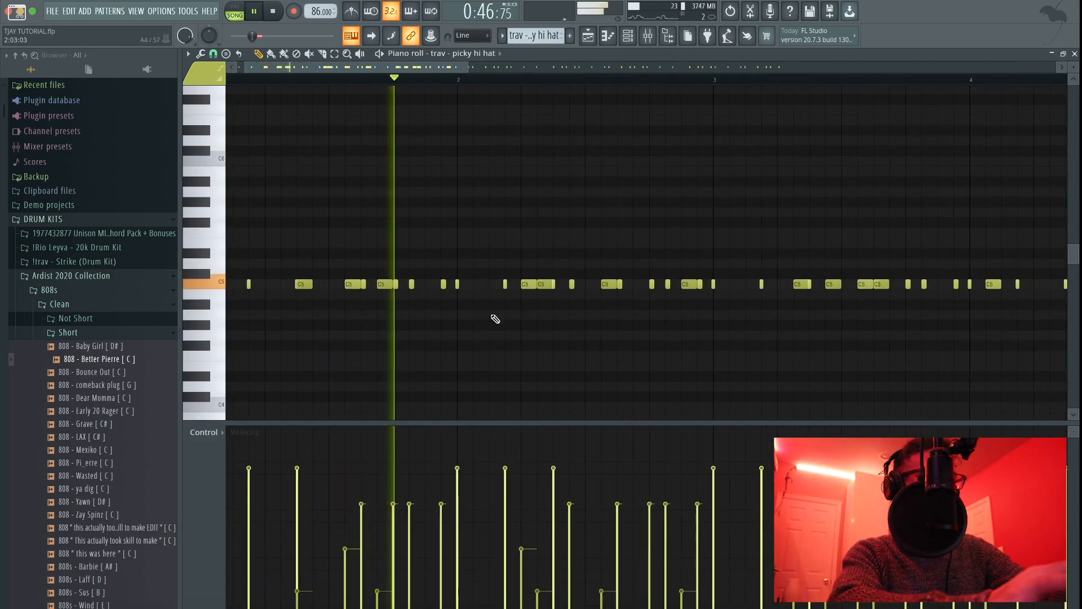
click(628, 36)
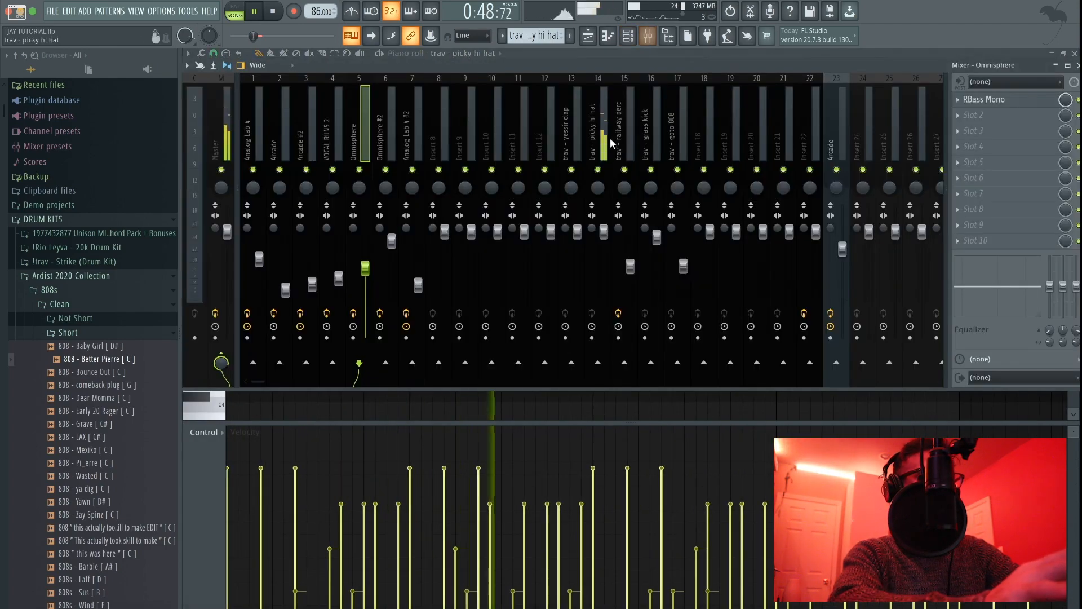
click(587, 36)
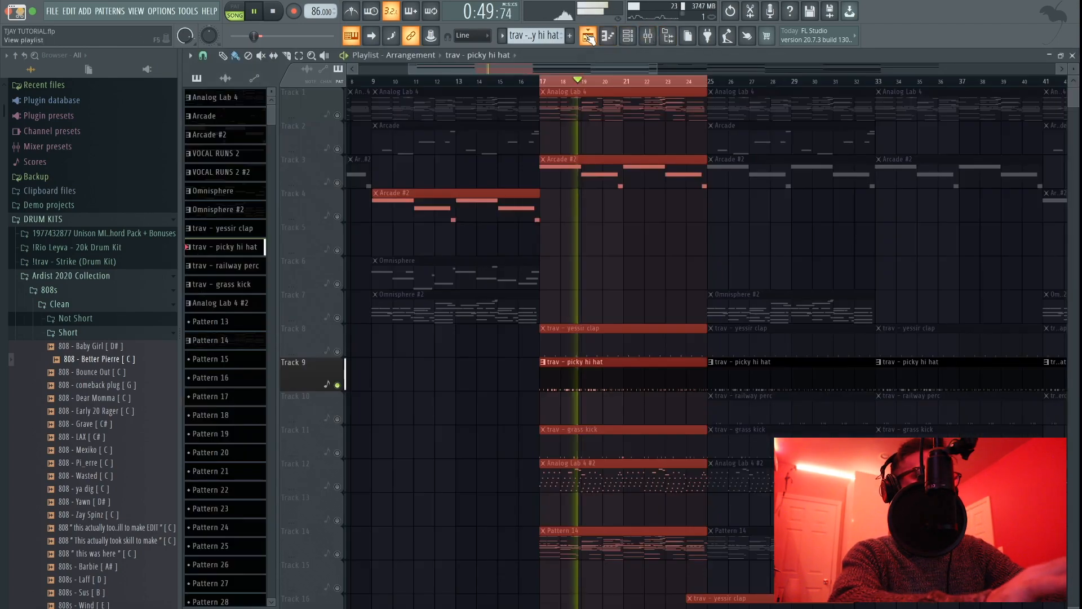
Step: Unmute Track 8 to hear the clap with the hi hat and view the clap notes in the piano roll
click(338, 351)
double_click(608, 341)
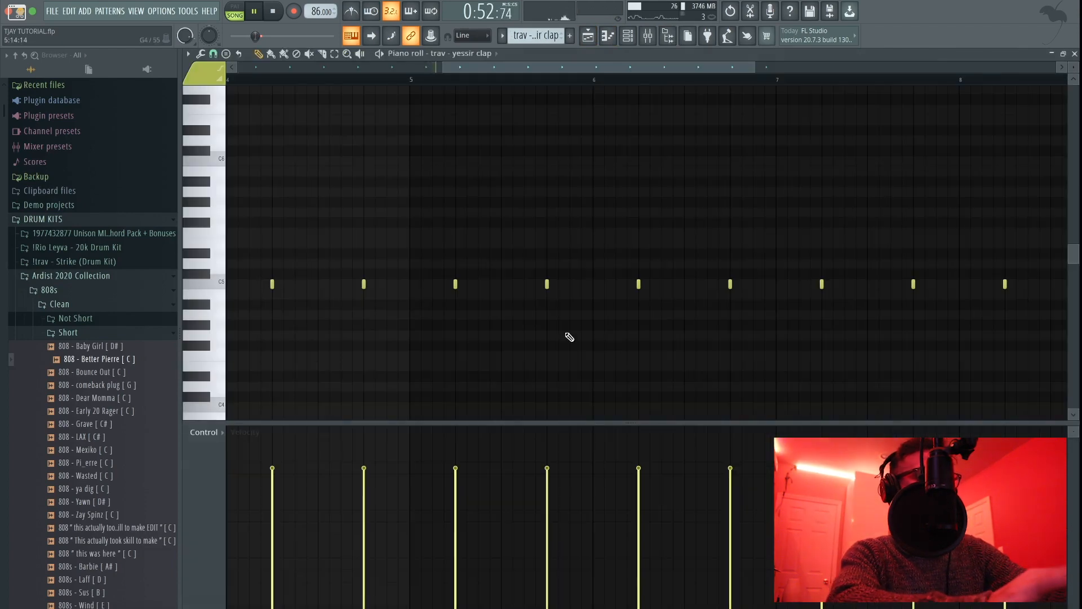
scroll(569, 336, down, 4)
Step: Display note panning for the trav - picky hi hat pattern and adjust the pan of a few notes in bar 2
click(628, 36)
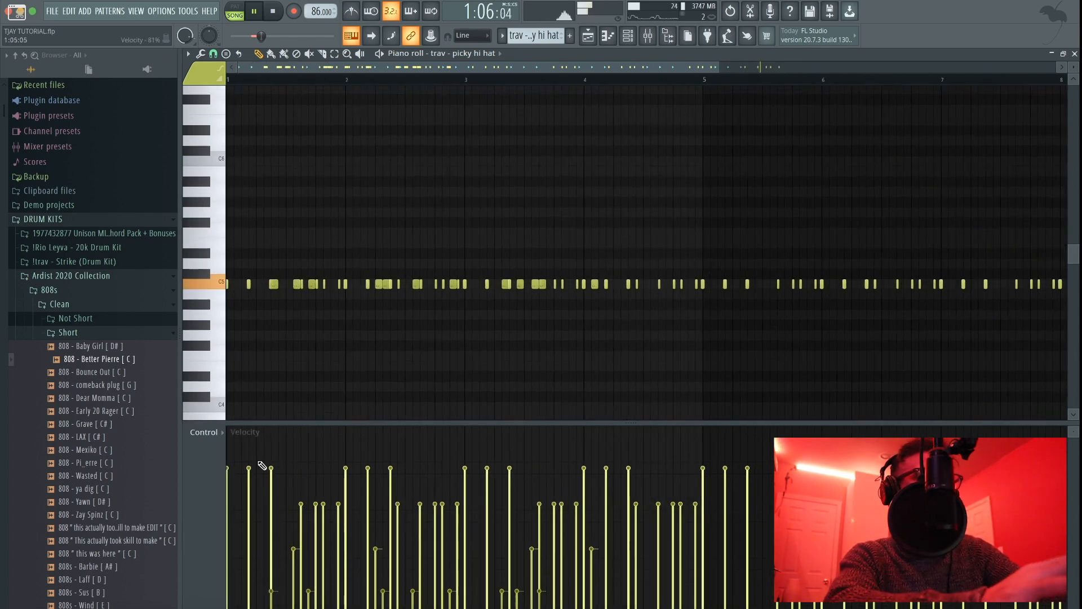
click(212, 434)
click(231, 455)
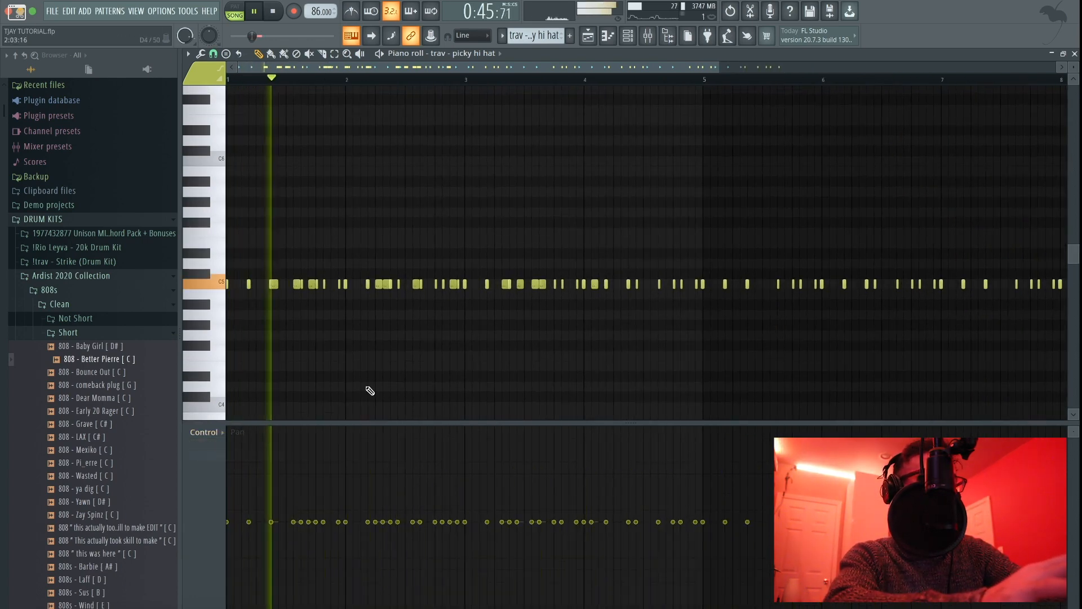
scroll(430, 391, down, 2)
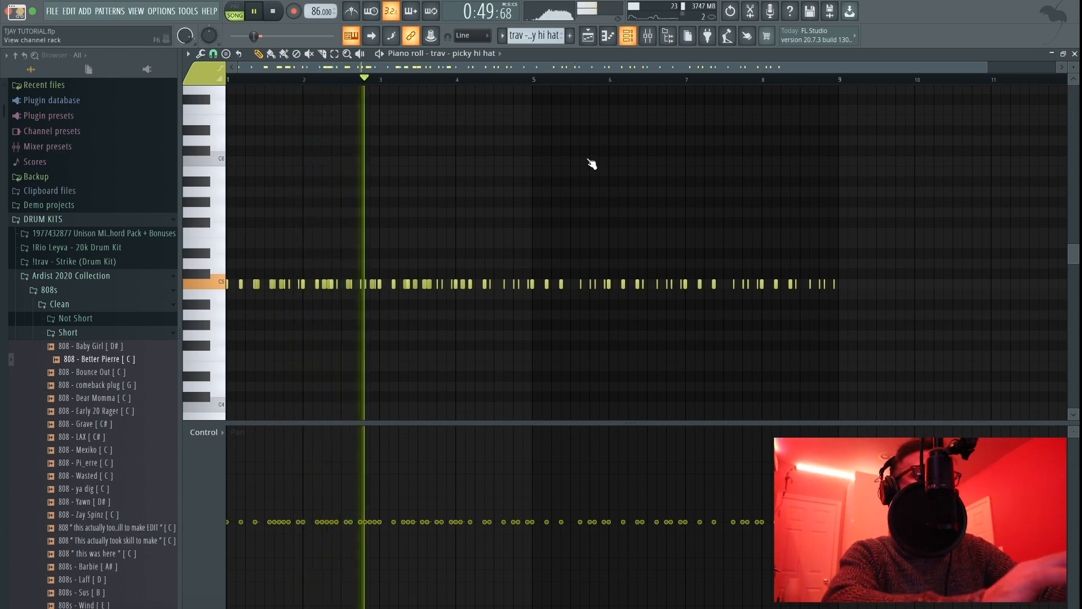
mouse_move(357, 466)
mouse_down()
mouse_move(326, 443)
mouse_move(511, 473)
mouse_move(740, 380)
mouse_move(268, 498)
mouse_move(406, 470)
mouse_up()
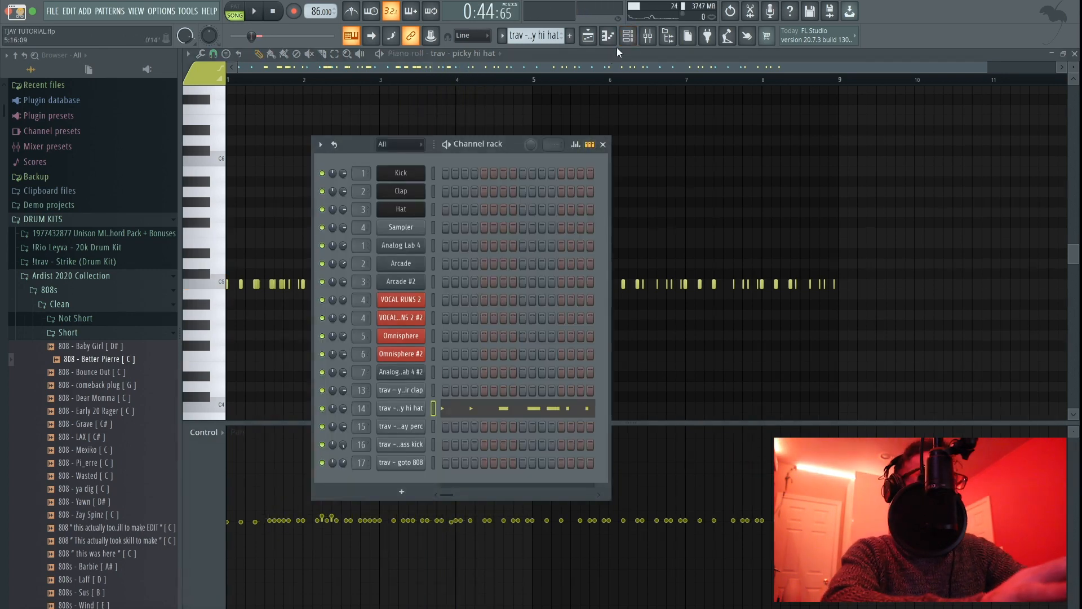
Step: Return to the playlist and audition the drum parts on Tracks 8 to 11 over bars 25 to 32
click(588, 35)
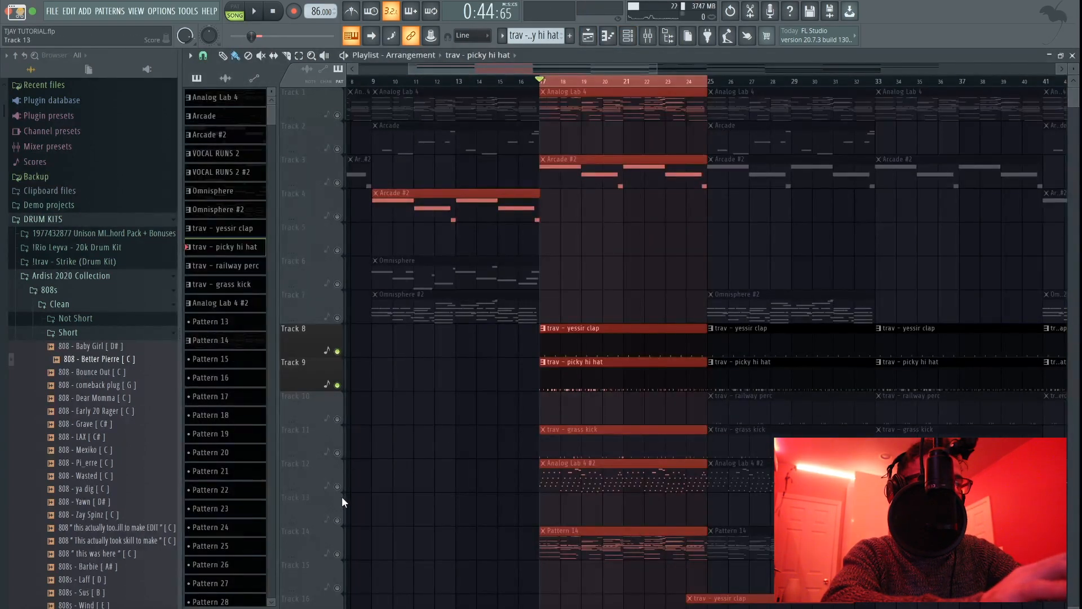
scroll(346, 457, down, 1)
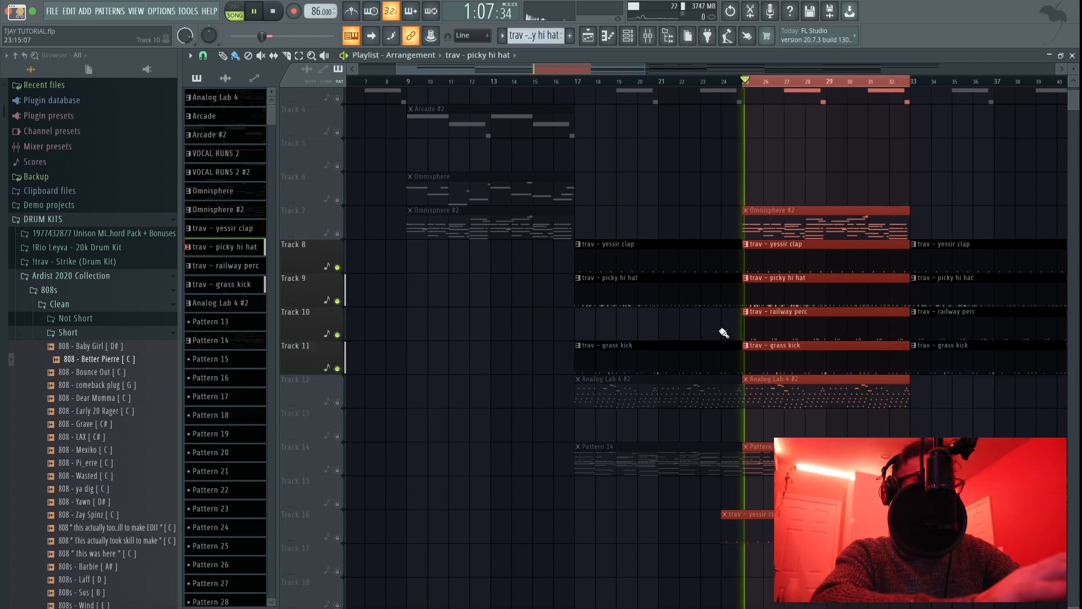
Step: Open the trav - grass kick pattern in the piano roll and examine its note placement during playback
double_click(791, 367)
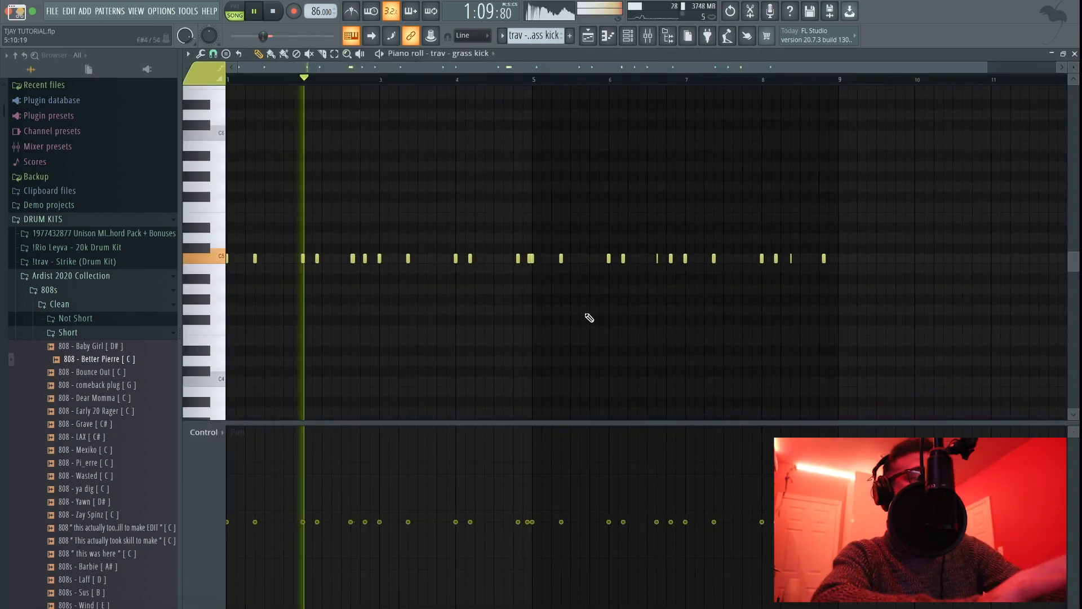
scroll(348, 264, up, 2)
scroll(349, 264, left, 3)
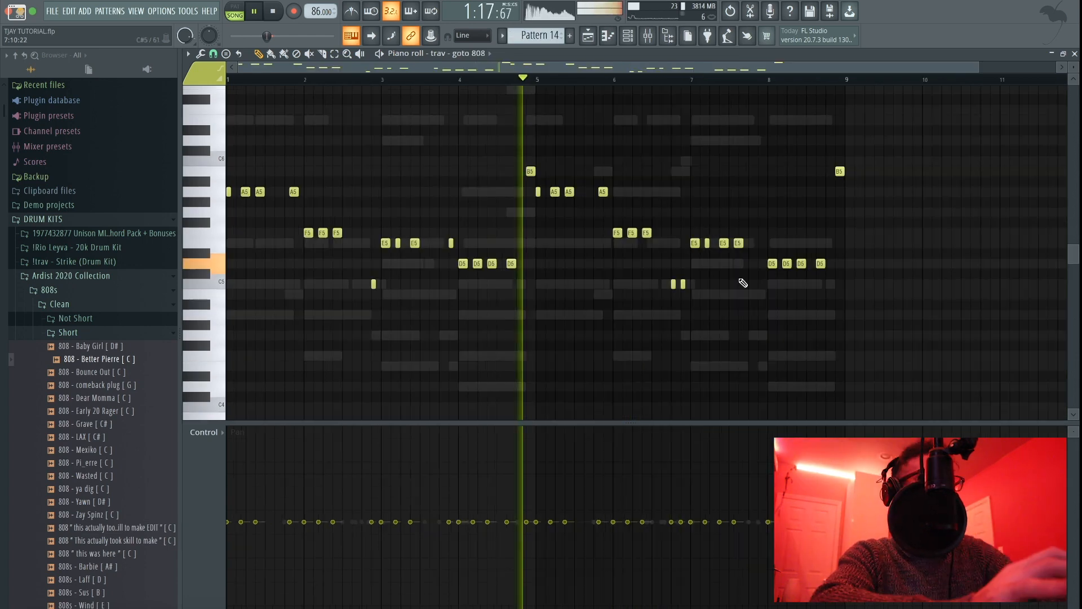
Step: Compare the trav - goto 808 notes of Pattern 14 an octave lower and back at their original pitch, then return to the playlist
drag(857, 338, 19, 149)
key(ctrl+Down)
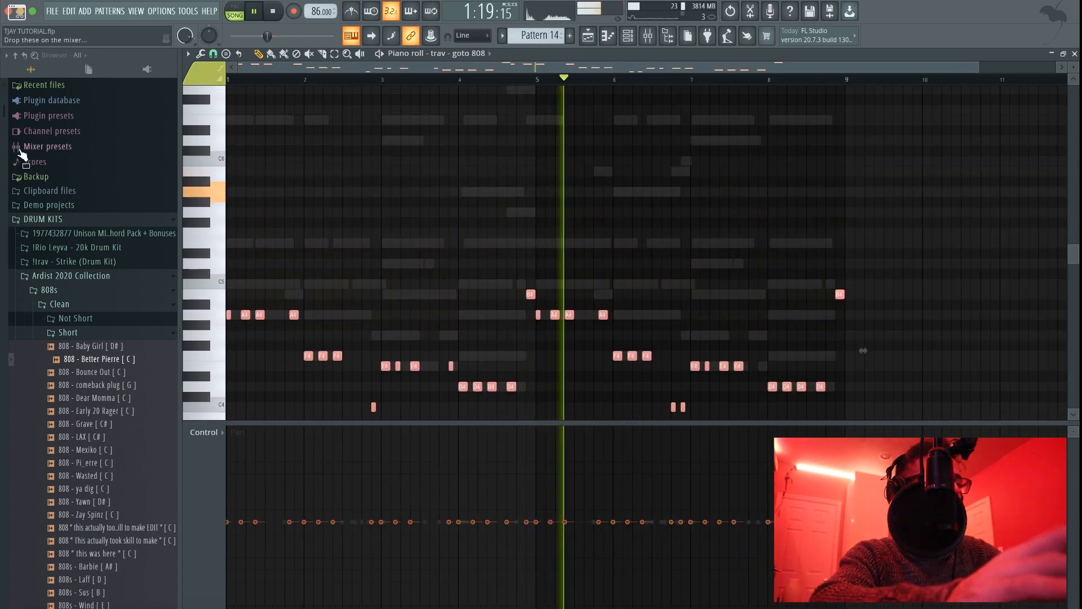
key(ctrl+Up)
key(ctrl+Down)
key(ctrl+Up)
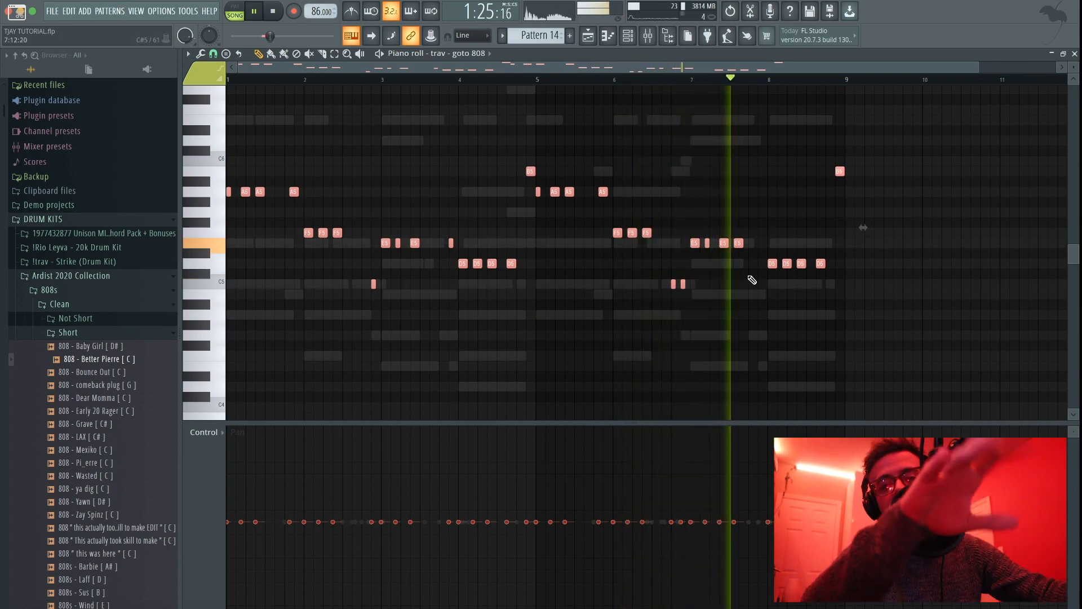
key(space)
key(F5)
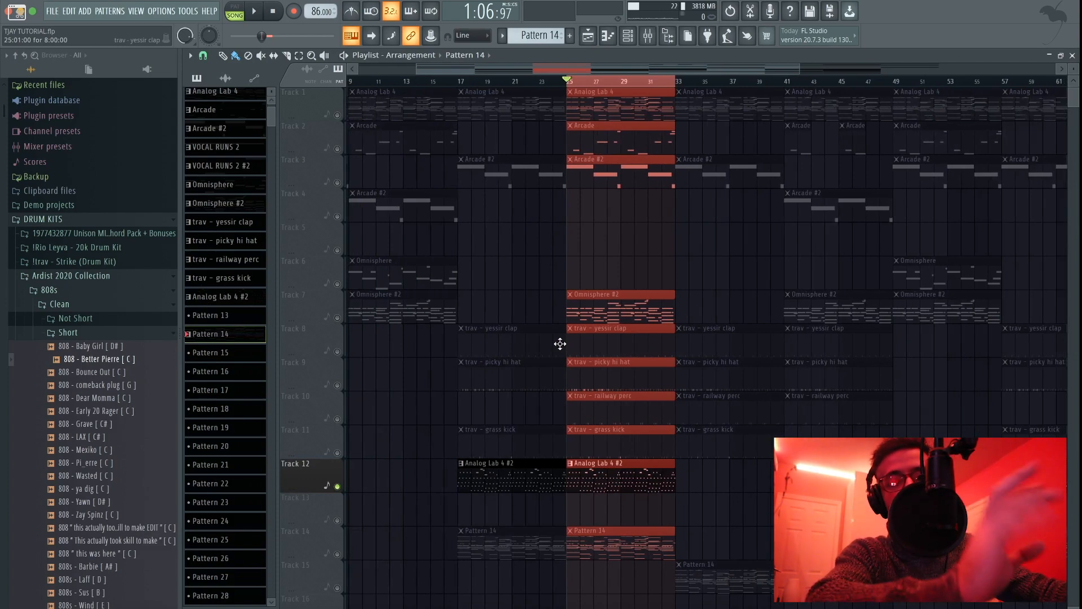
Step: View the Mystic Pluck preset in the Analog Lab 4 #2 instrument, then close it and the channel rack
click(620, 42)
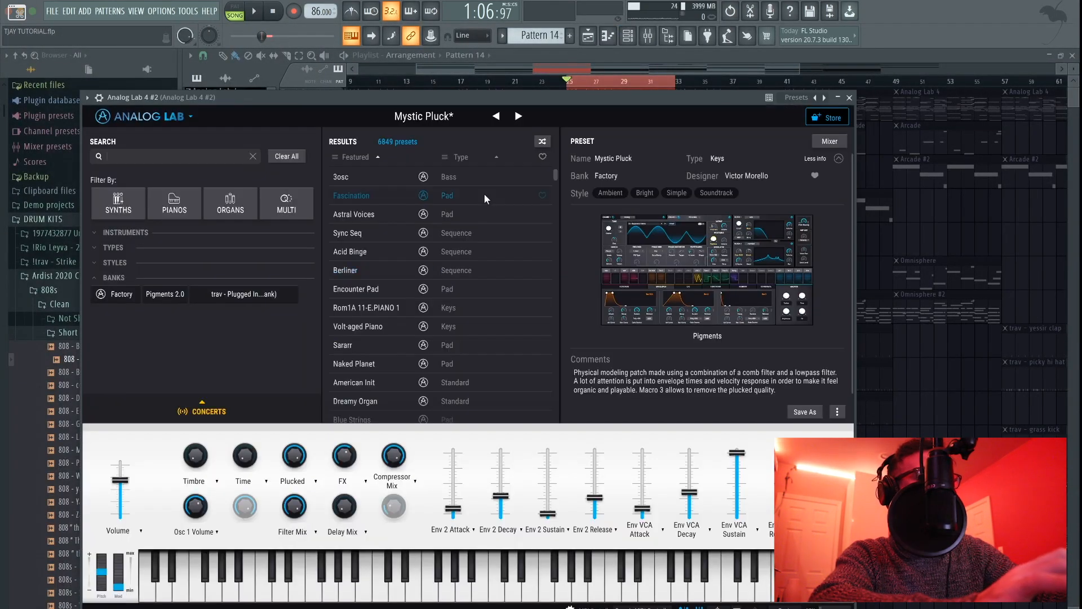
click(848, 97)
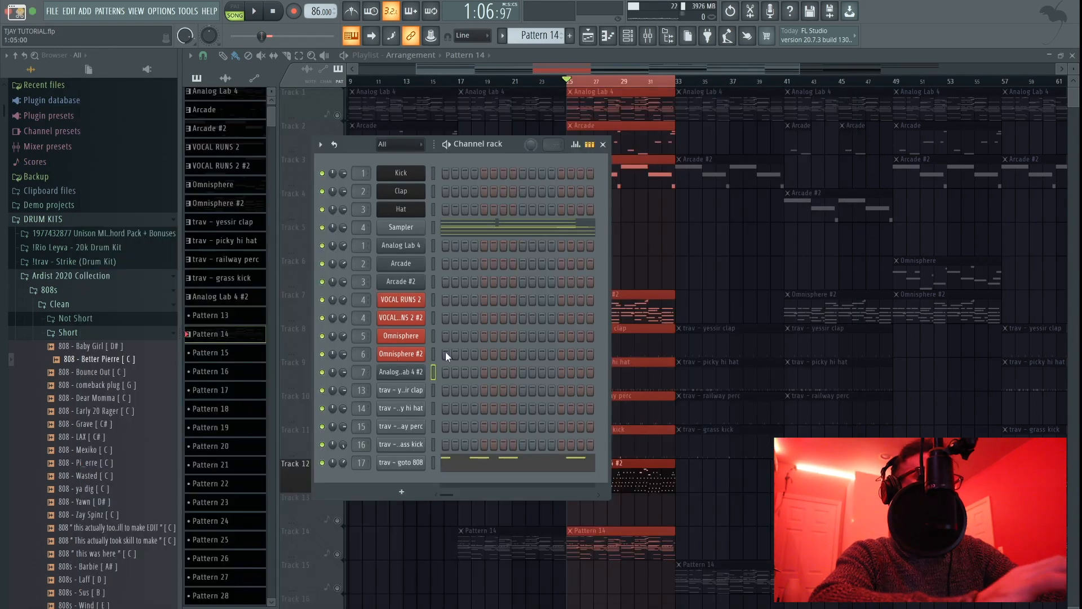
click(602, 145)
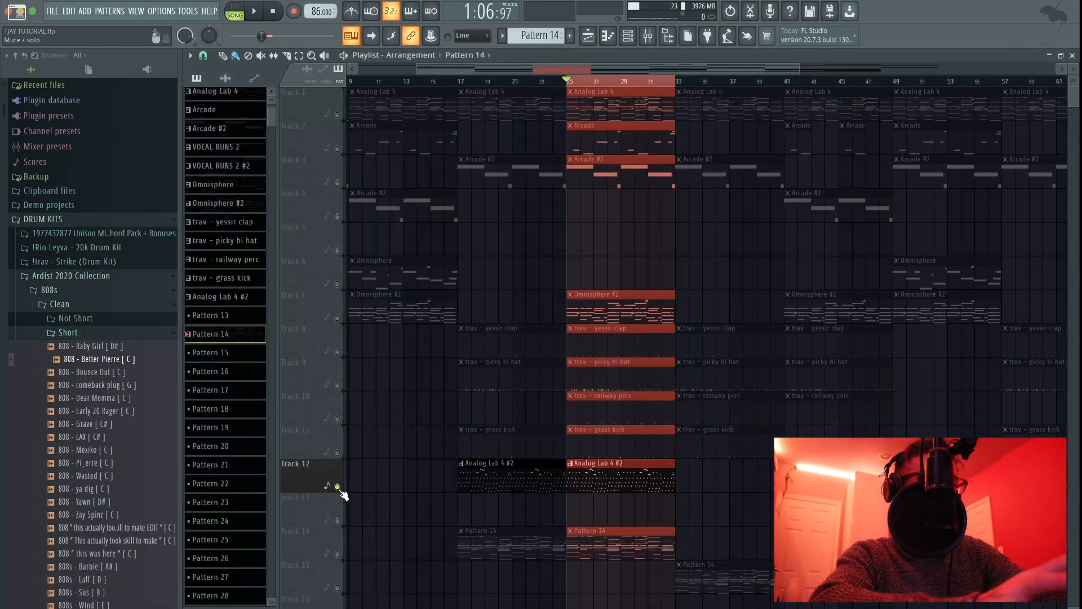
Step: Bypass the four effects on the Analog Lab 4 #2 mixer track and play the part dry
click(647, 35)
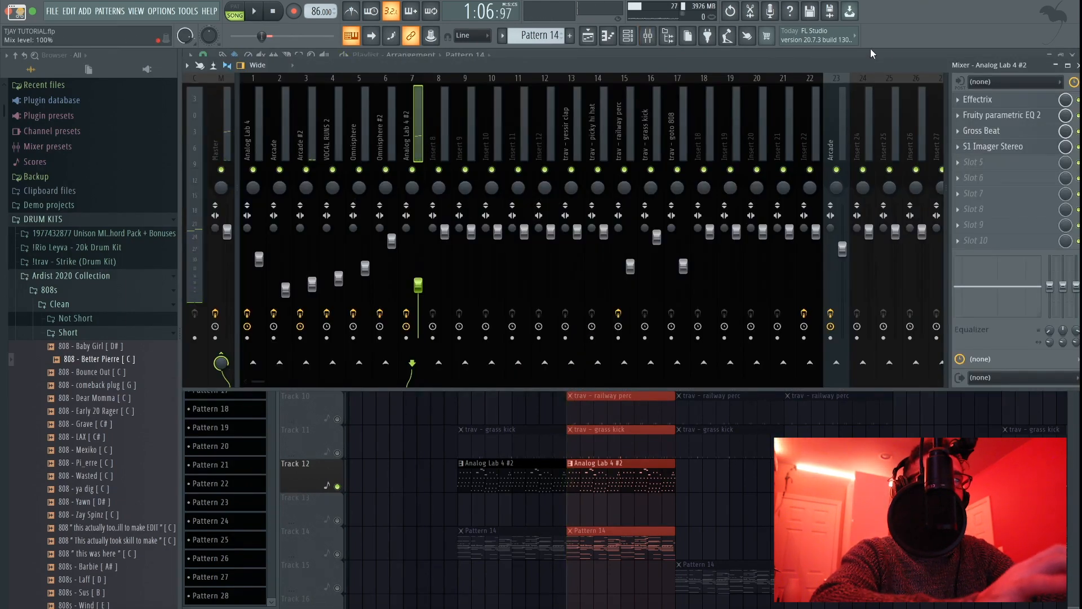
drag(869, 62, 849, 54)
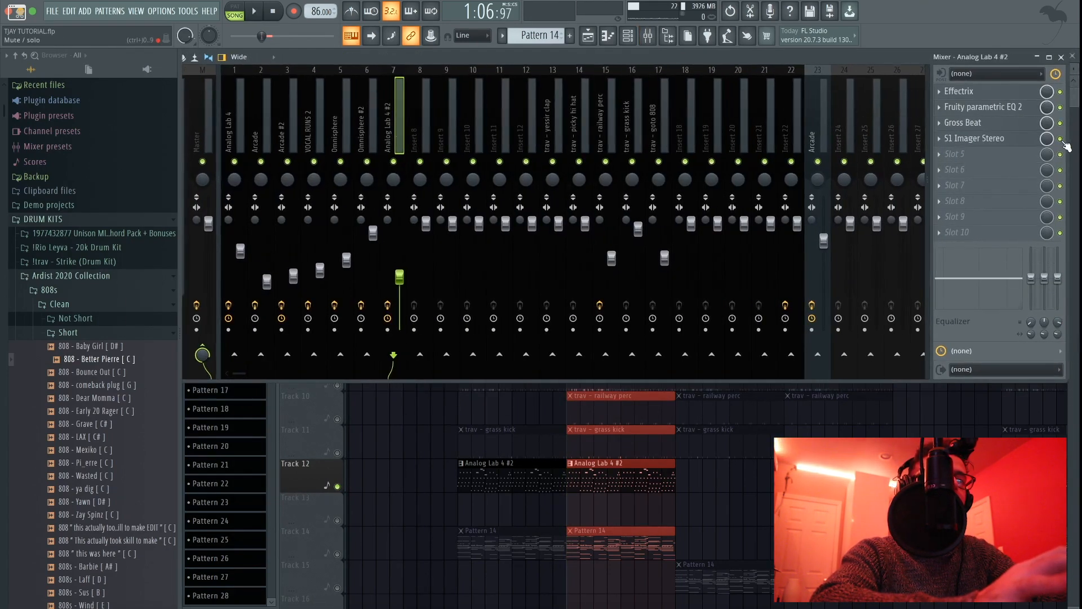
key(space)
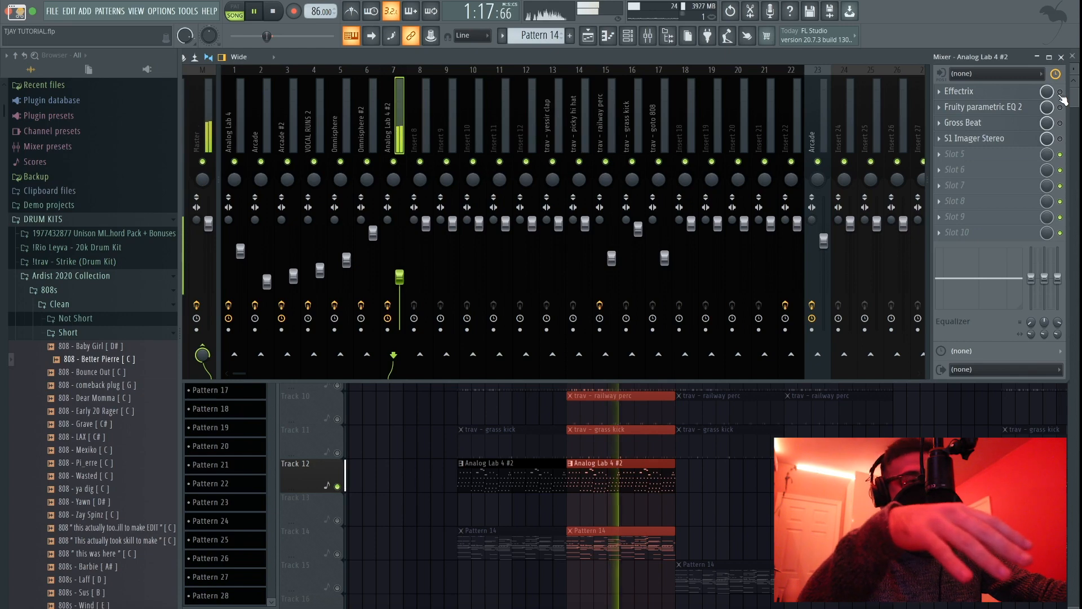
key(space)
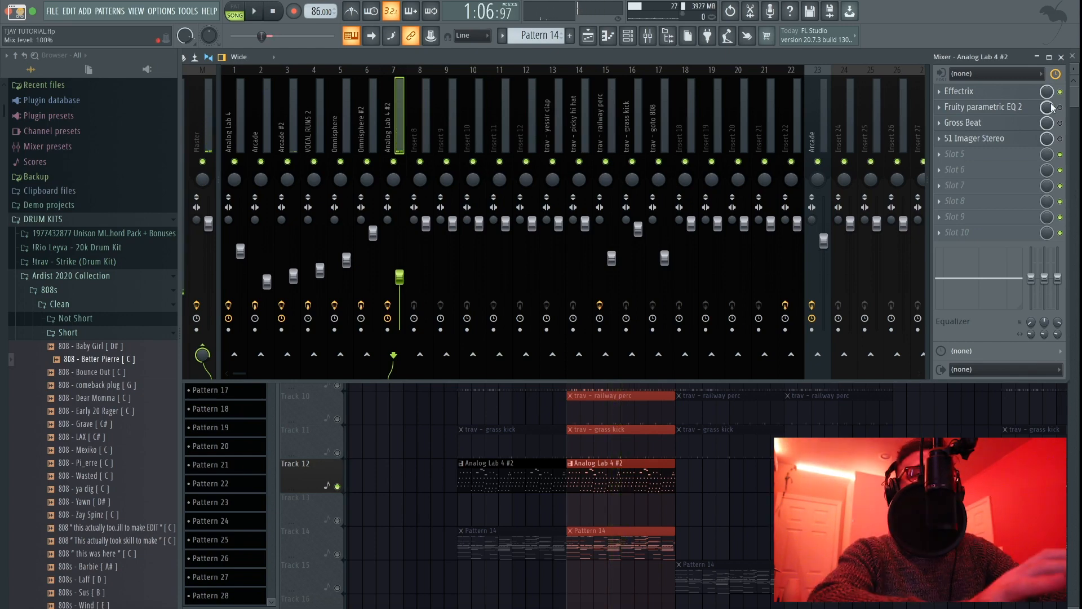
Step: Show the Filter and Reverb lanes in Effectrix and play the pluck with only that effect enabled
click(992, 91)
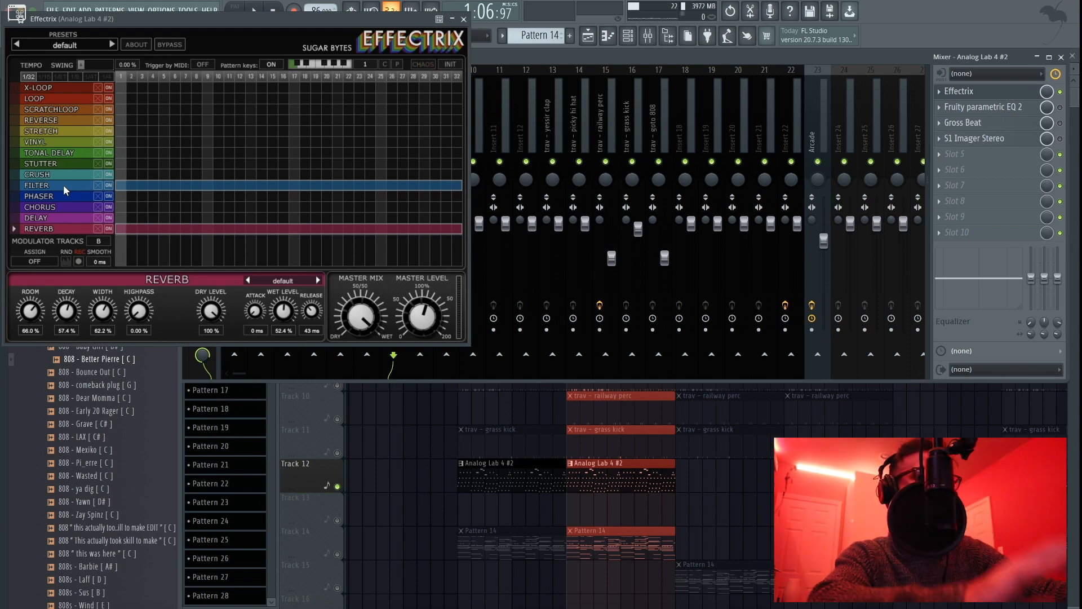
click(465, 19)
key(space)
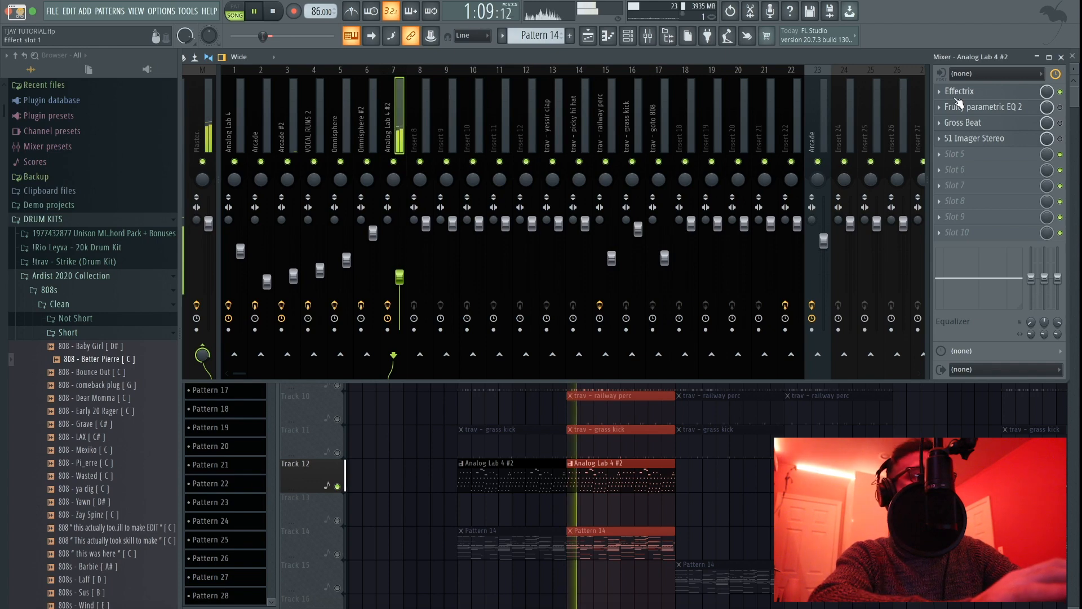
key(space)
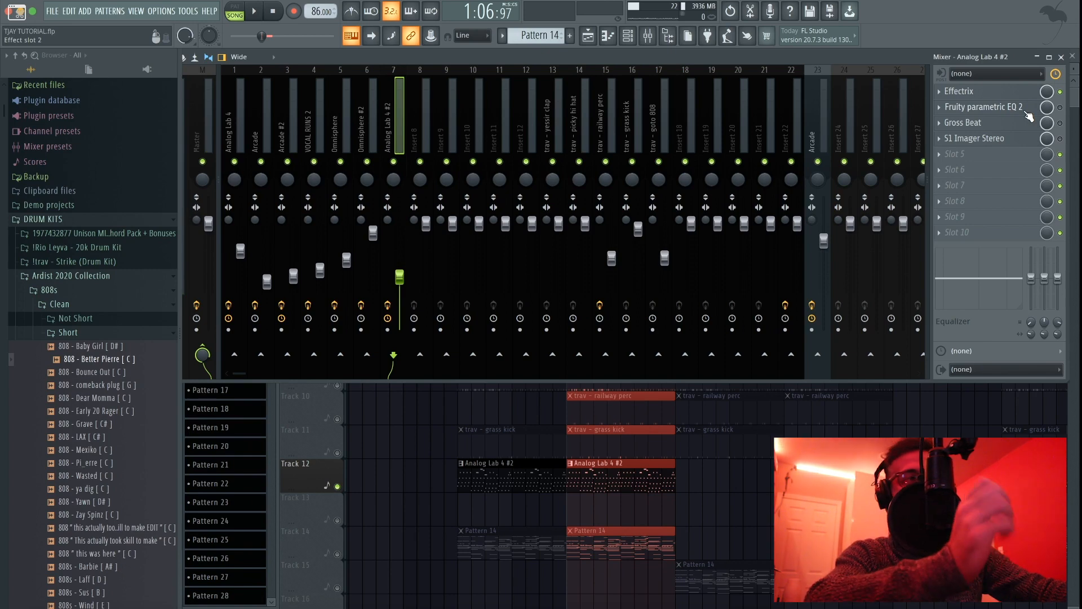
Step: Play the pluck with Fruity parametric EQ 2 enabled and show the low-cut curve and the S1 Imager Stereo settings
key(space)
click(958, 106)
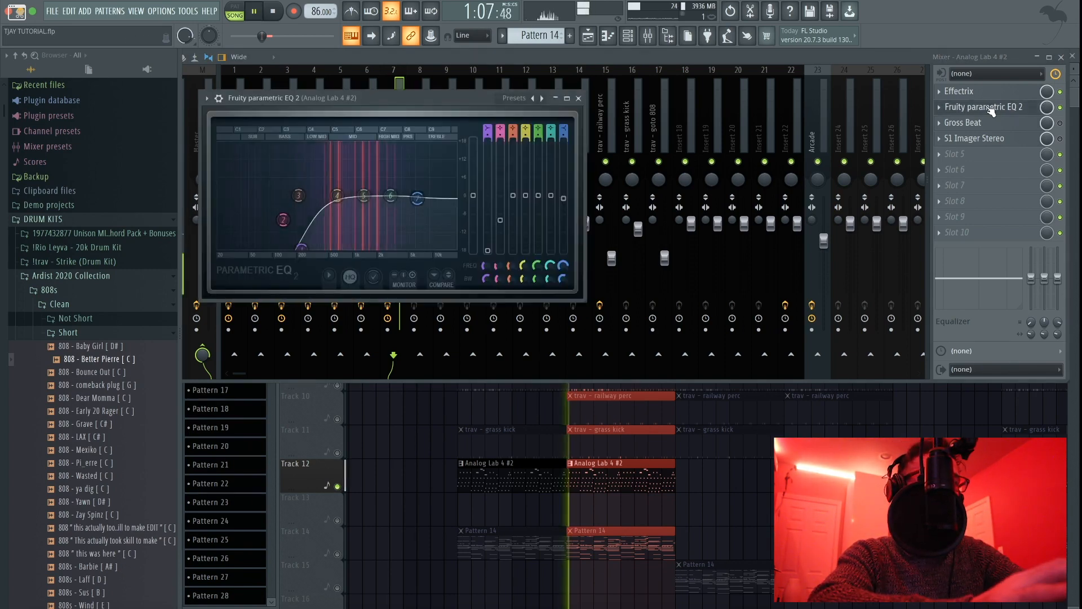
drag(316, 248, 306, 251)
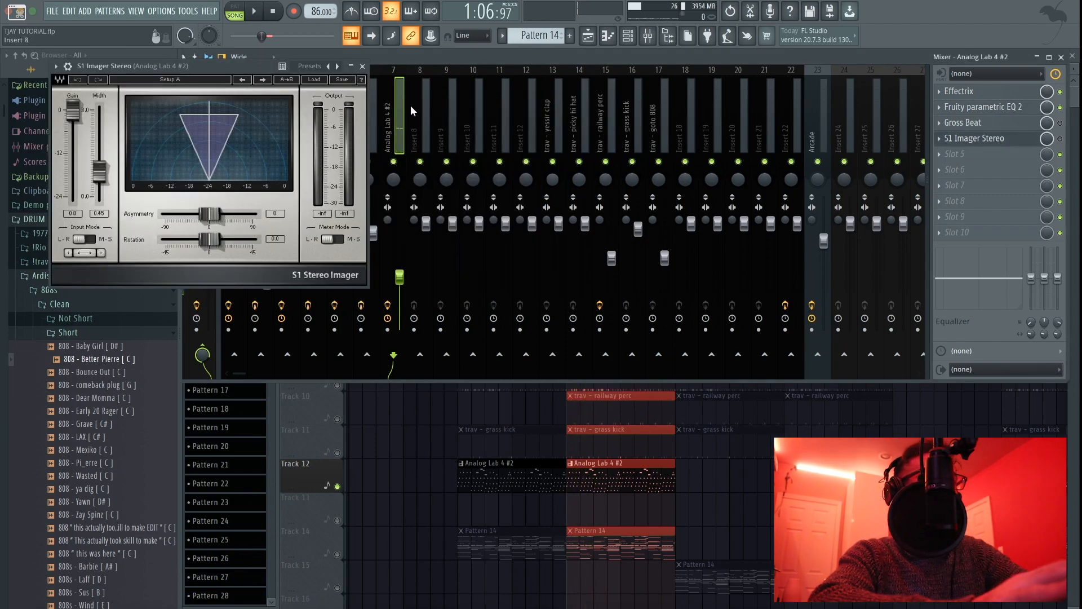
click(361, 69)
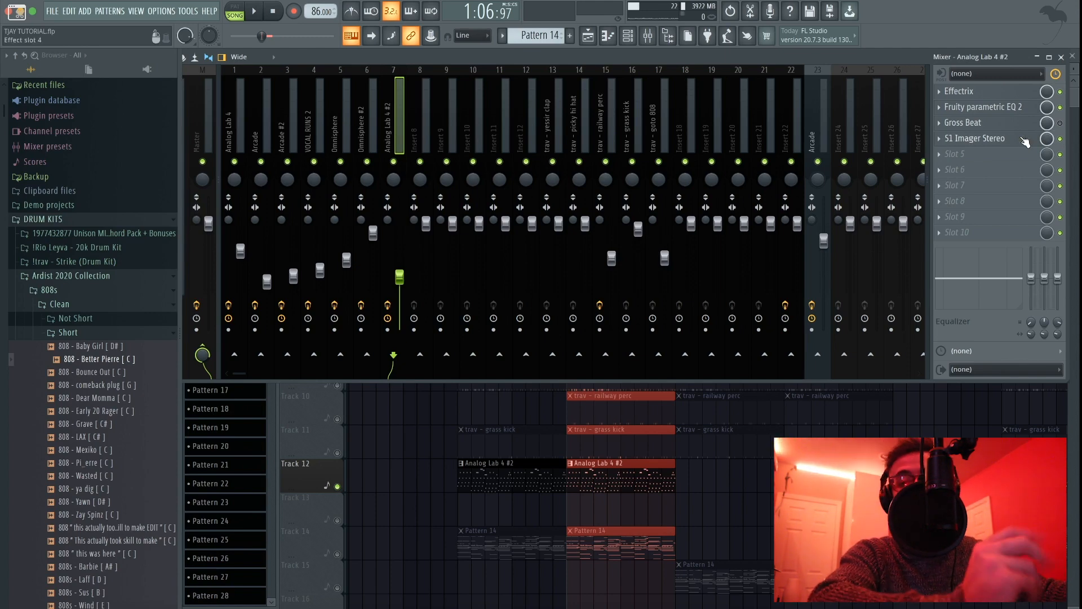
Step: Play the pluck with Gross Beat still bypassed, then view Gross Beat's time and volume settings
key(space)
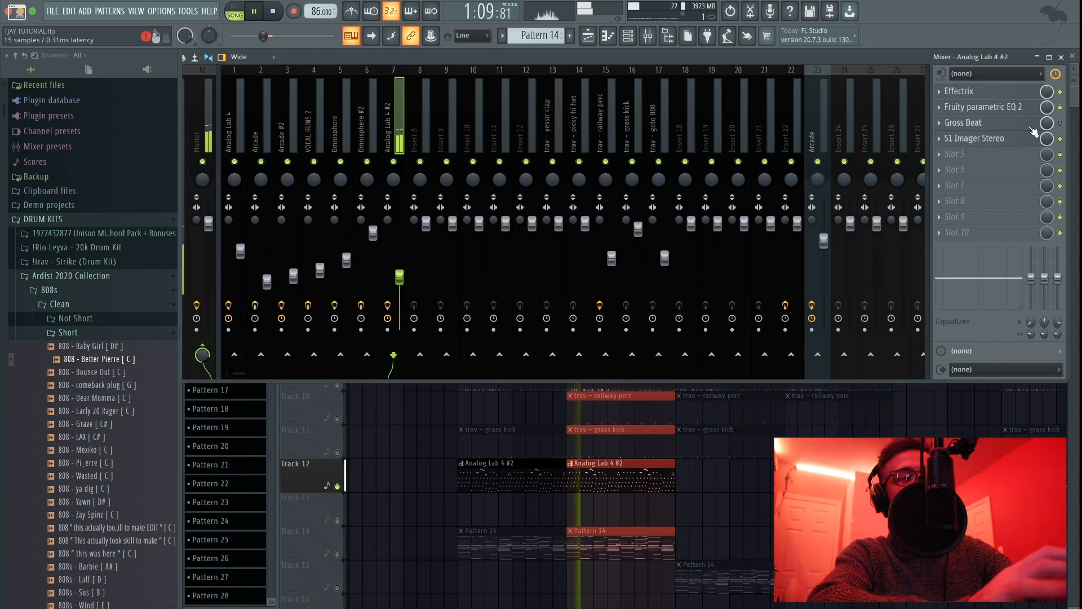
key(space)
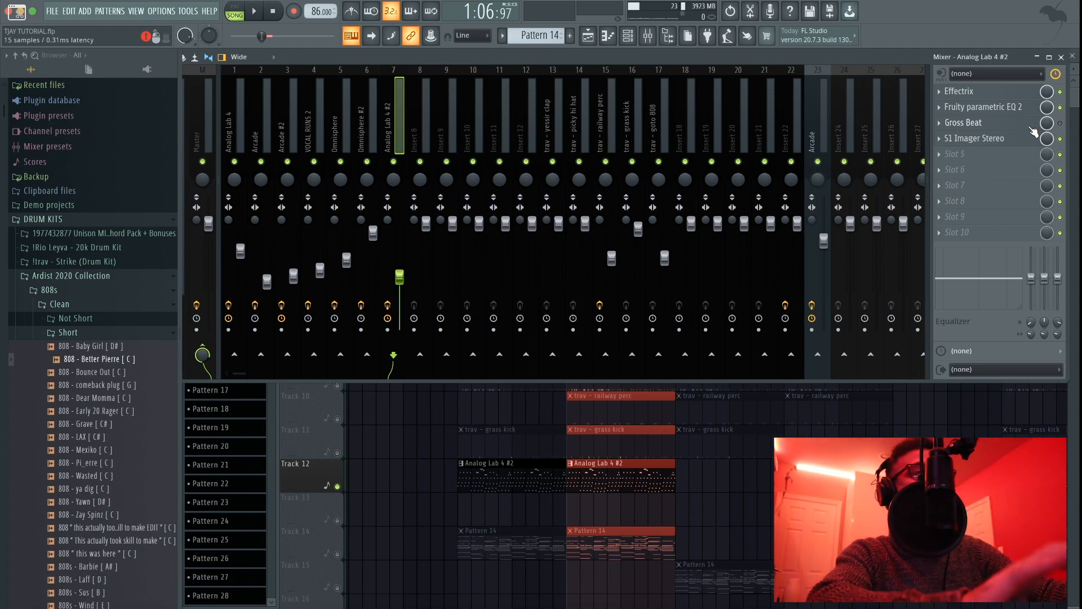
click(1002, 127)
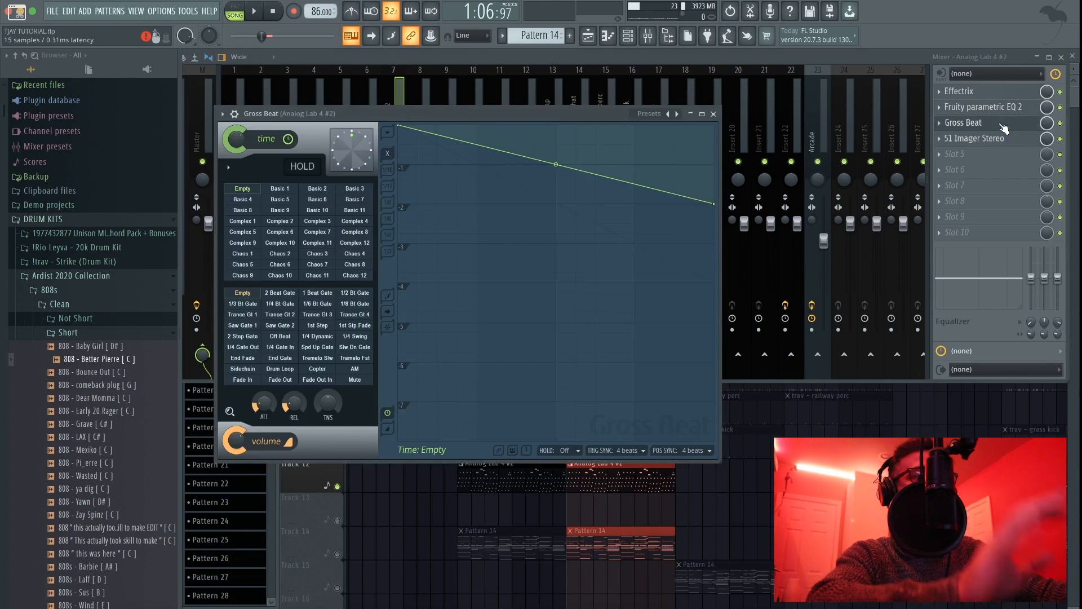
click(713, 115)
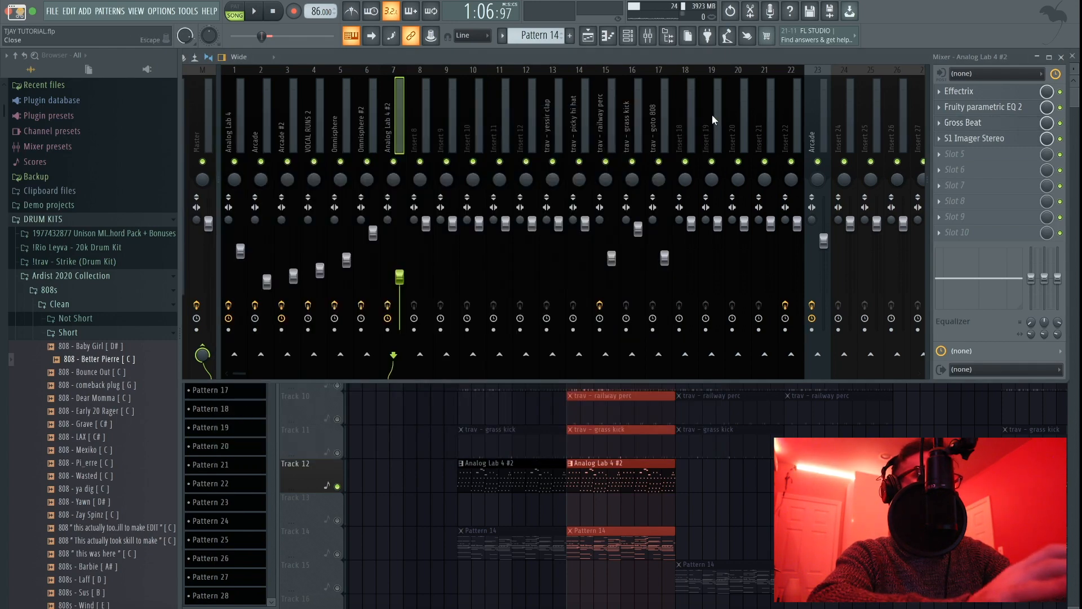
Step: Return to the playlist and unmute Tracks 1, 2, 3 and 7 to hear them with the Track 12 pluck
click(591, 40)
key(space)
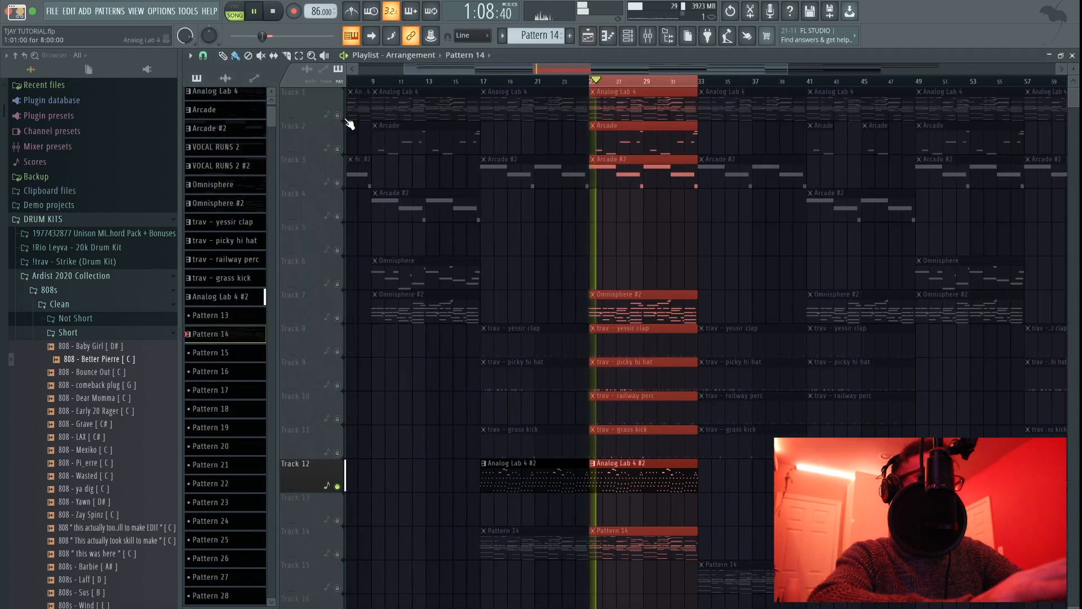
click(337, 115)
click(337, 148)
click(337, 183)
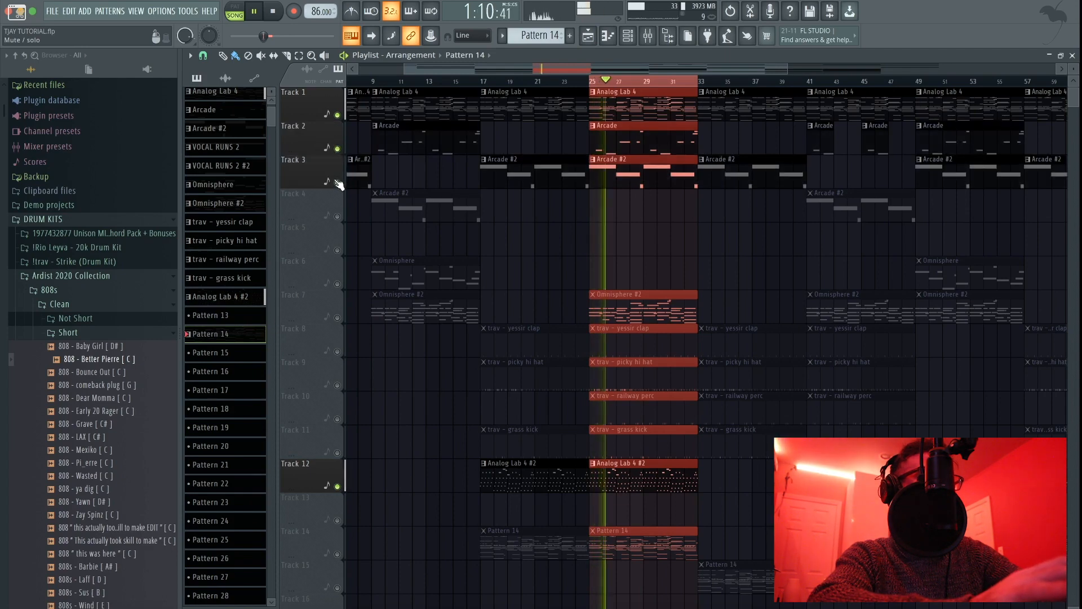
scroll(421, 380, down, 3)
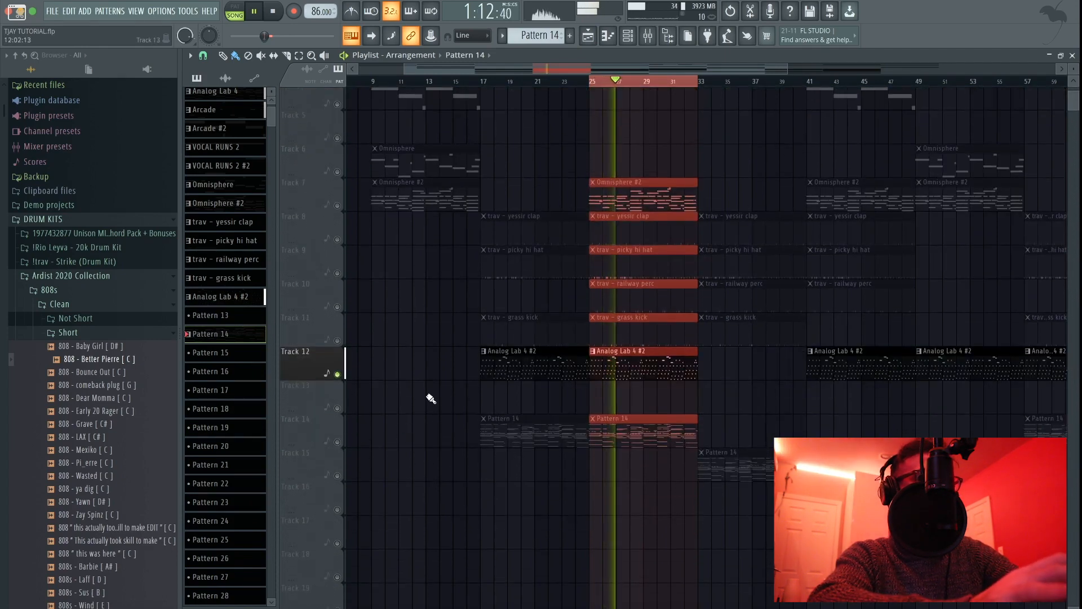
click(337, 205)
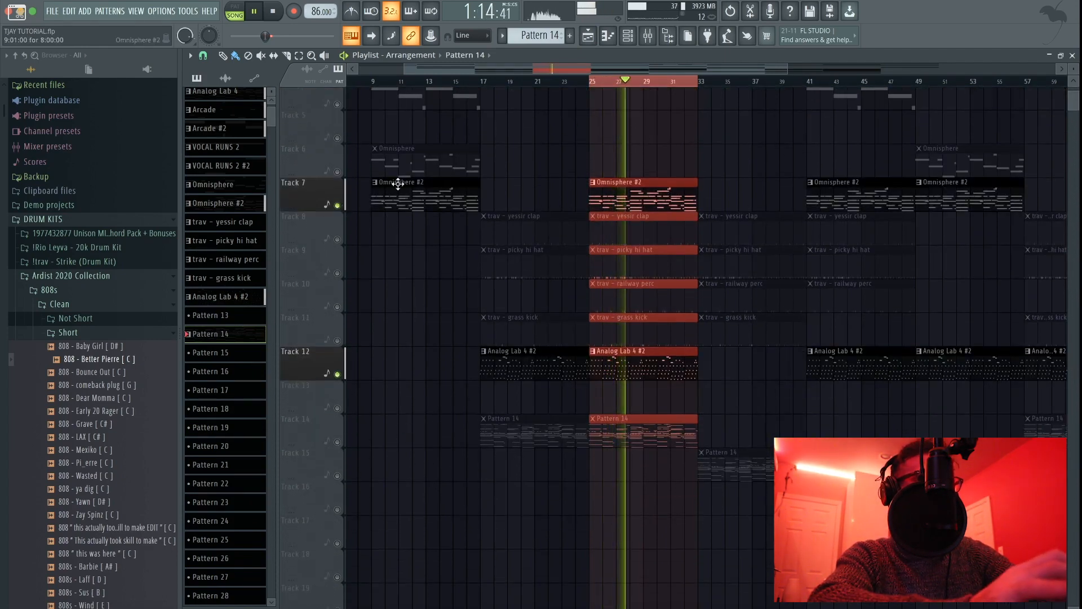
scroll(532, 304, up, 1)
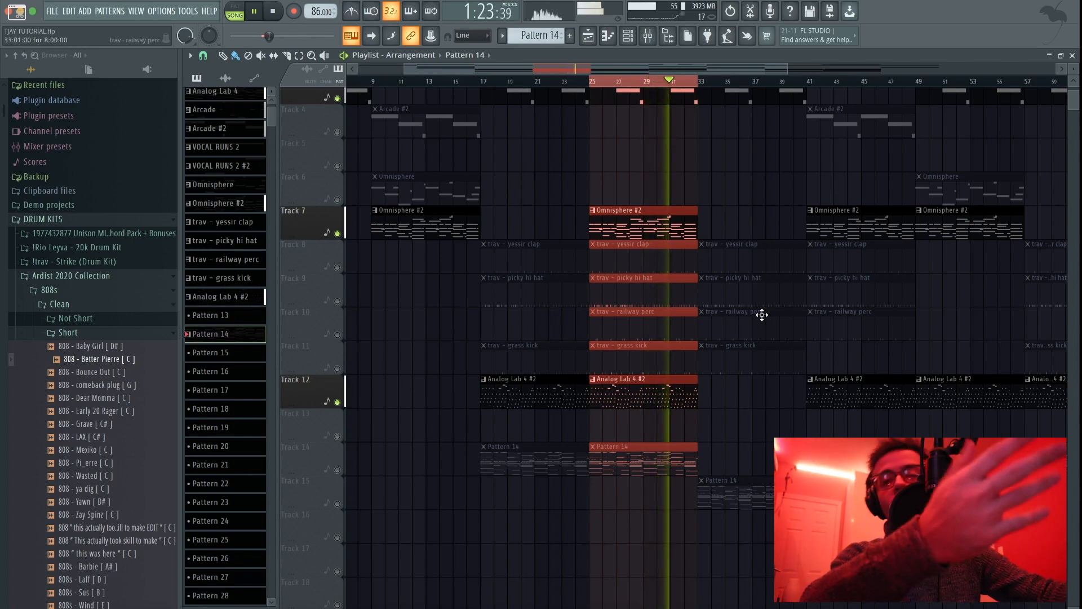
Step: Stop playback, solo Track 8 and release the solo to restore the other tracks, then play the arrangement from the beginning
key(space)
right_click(337, 267)
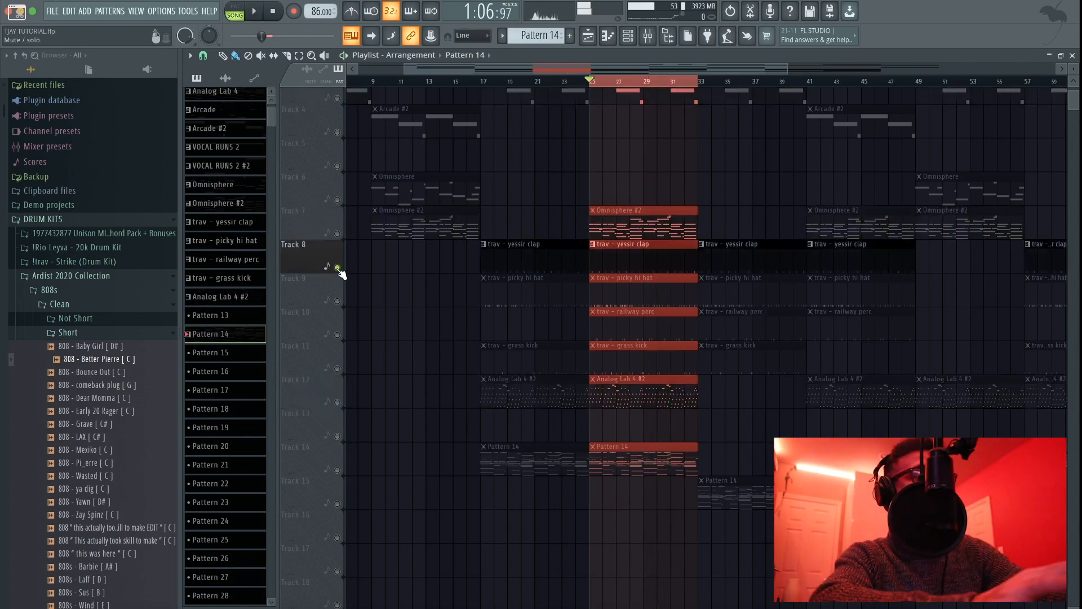
right_click(337, 267)
key(space)
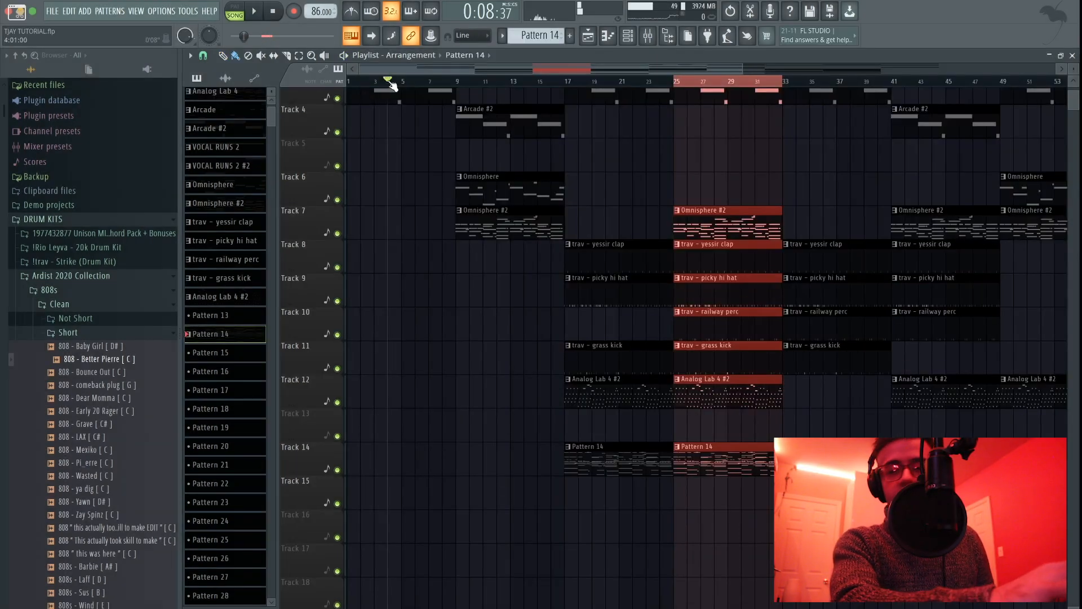
key(space)
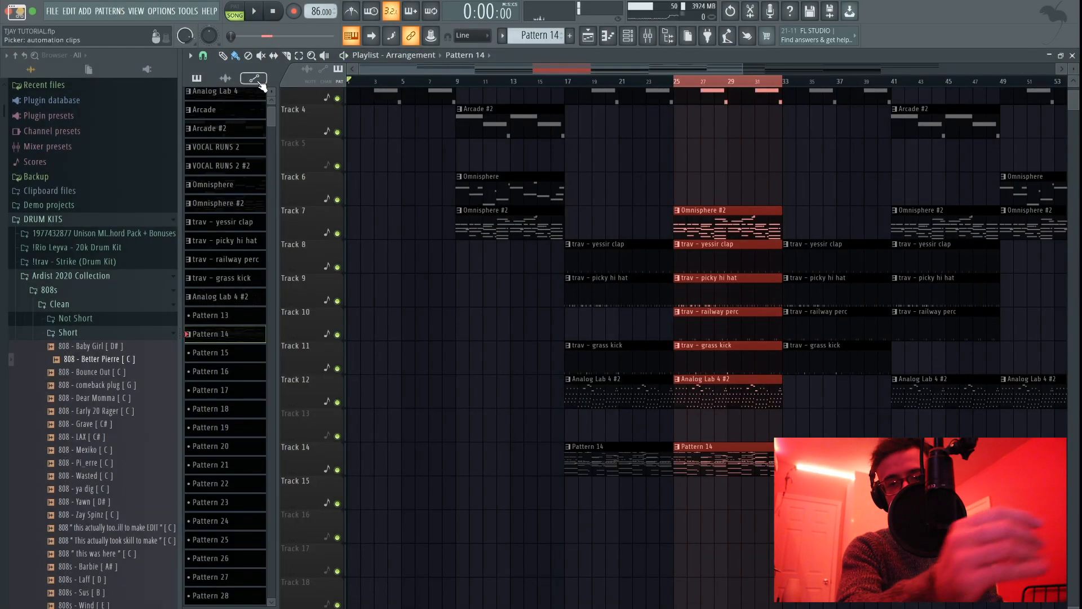